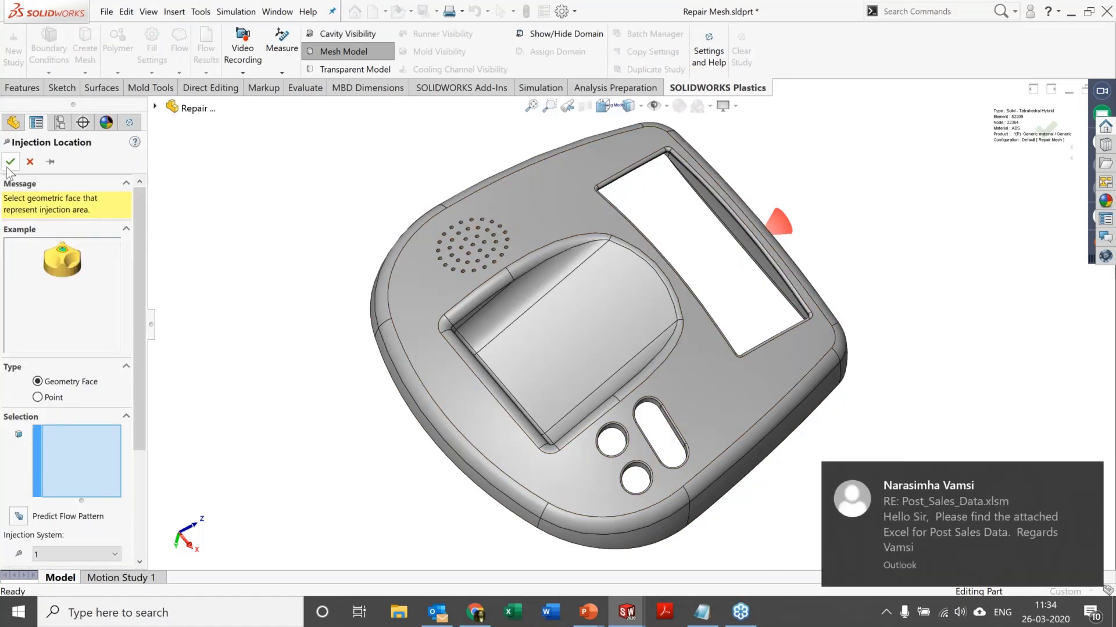
# Step: Leave the injection location settings without selecting a face and view the available mesh types for the solid mesh
pyautogui.click(10, 163)
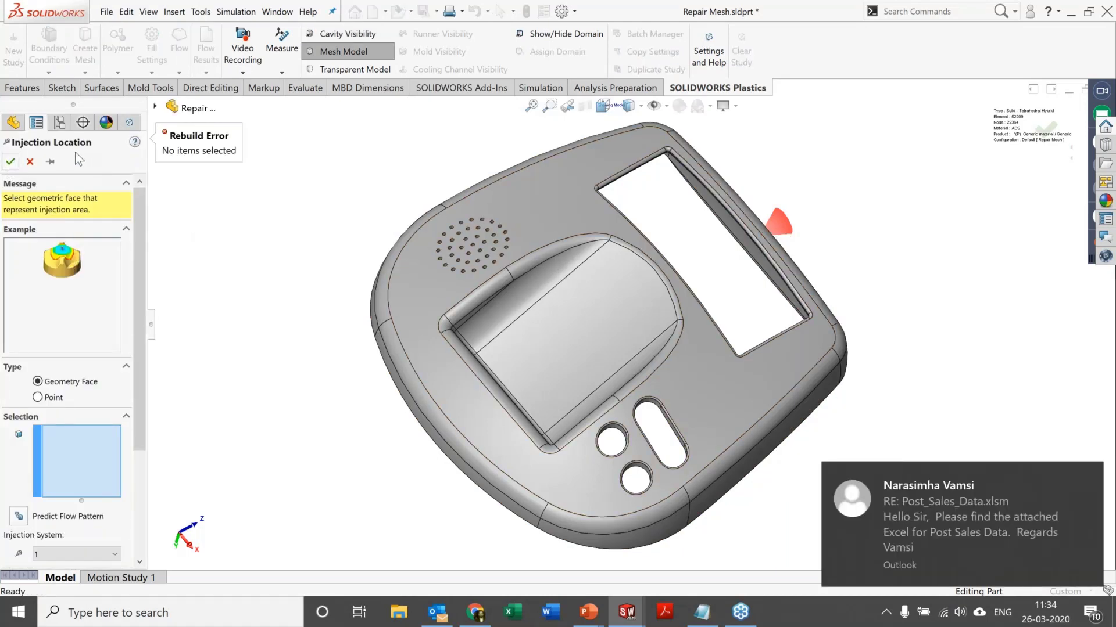
pyautogui.click(29, 162)
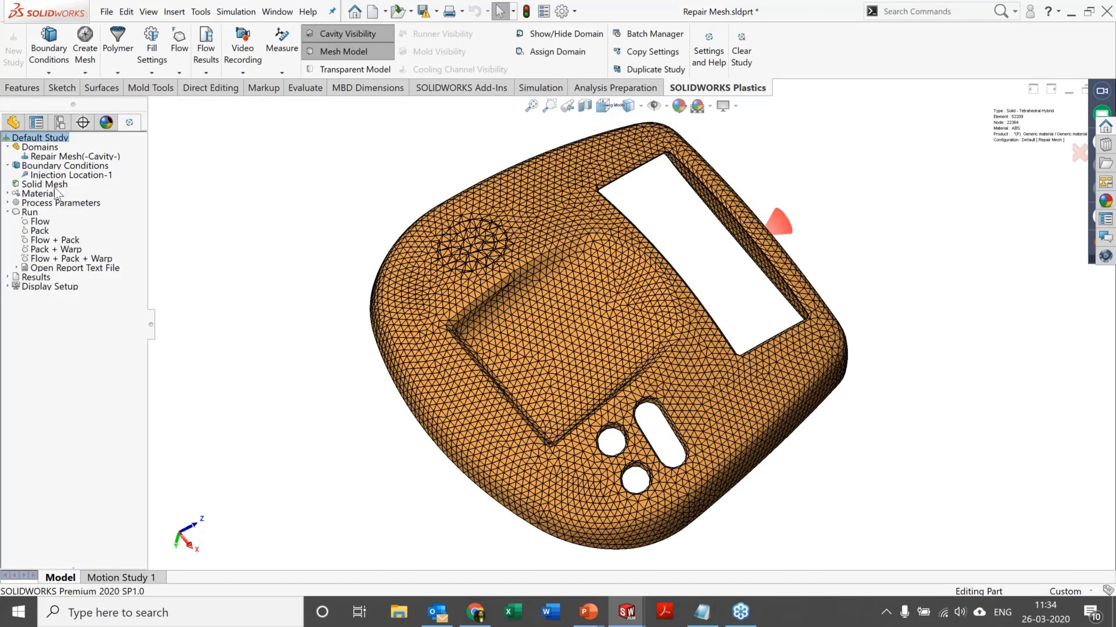
pyautogui.rightClick(56, 187)
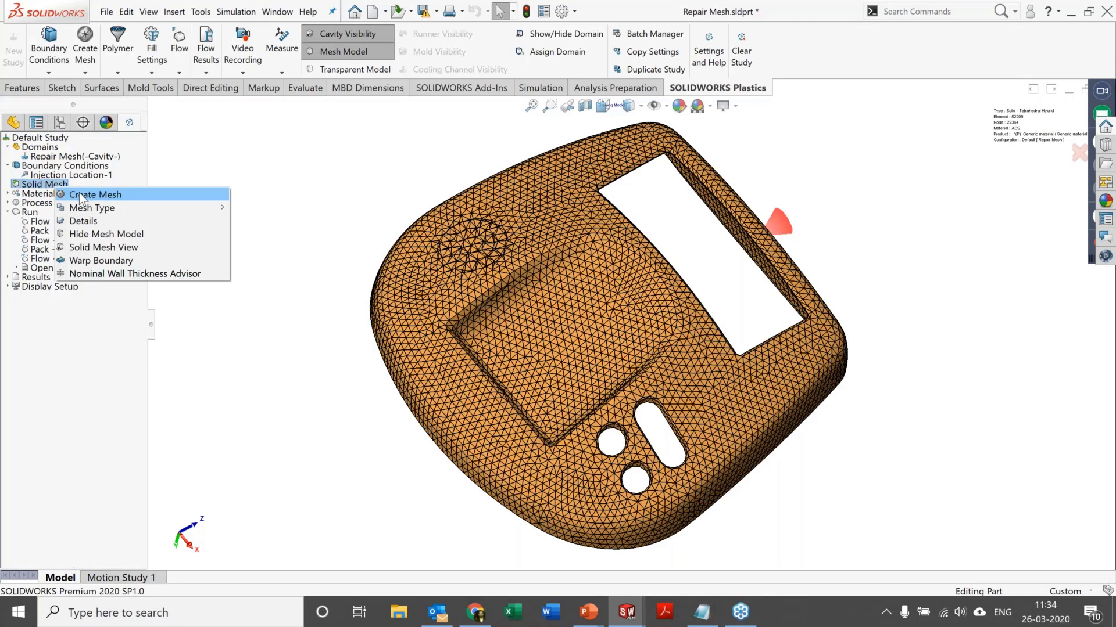
pyautogui.moveTo(91, 208)
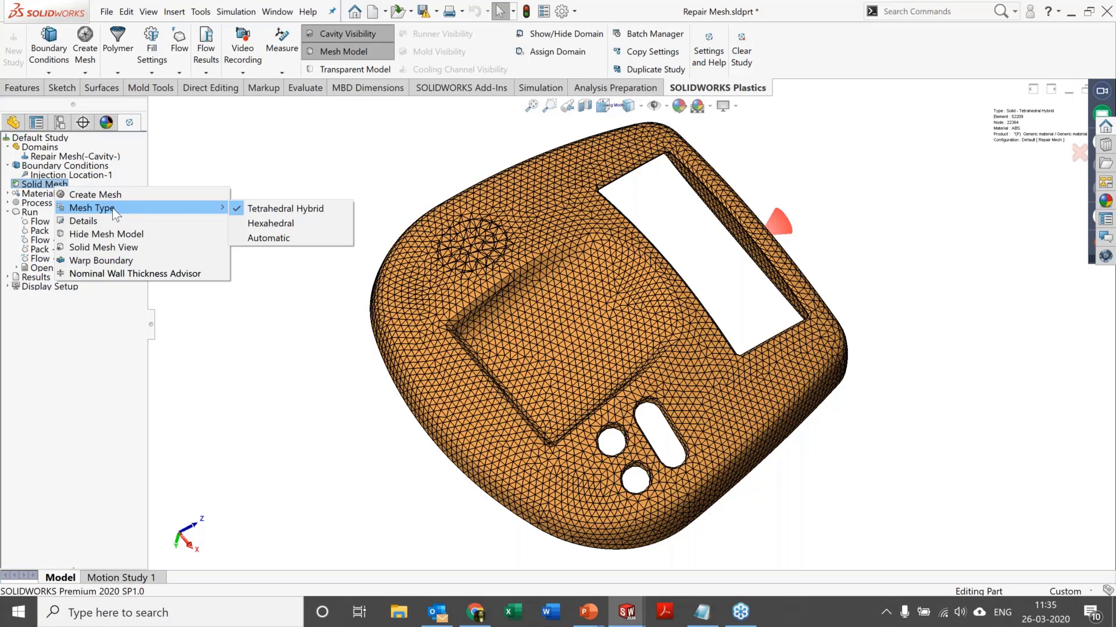
pyautogui.click(42, 195)
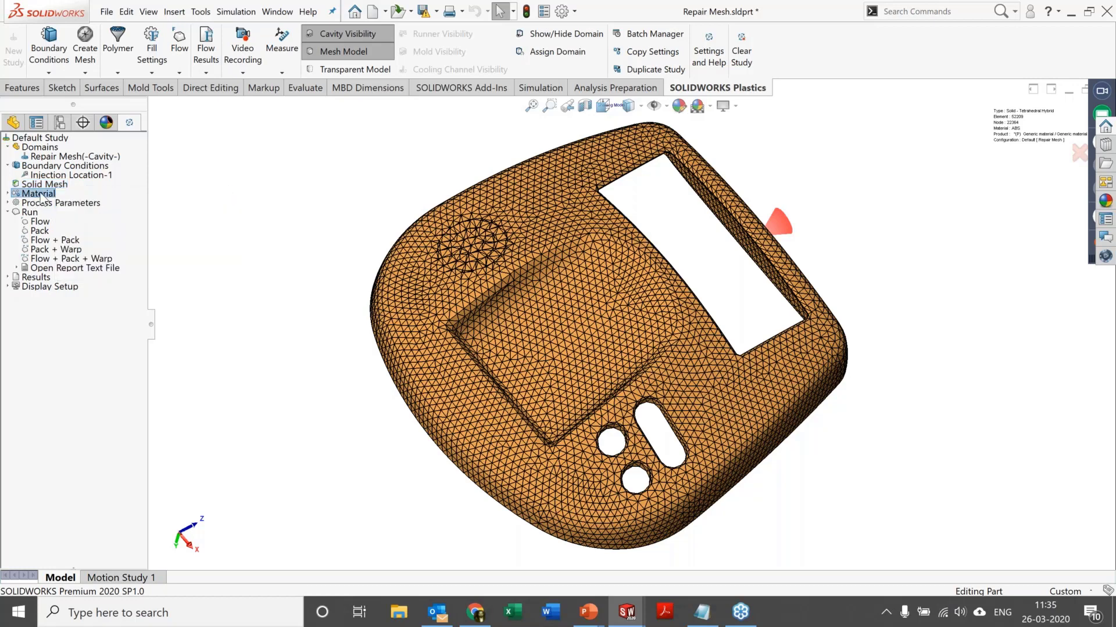
# Step: Open the polymer database for the study's material and expand the PE-LLD family
pyautogui.click(9, 194)
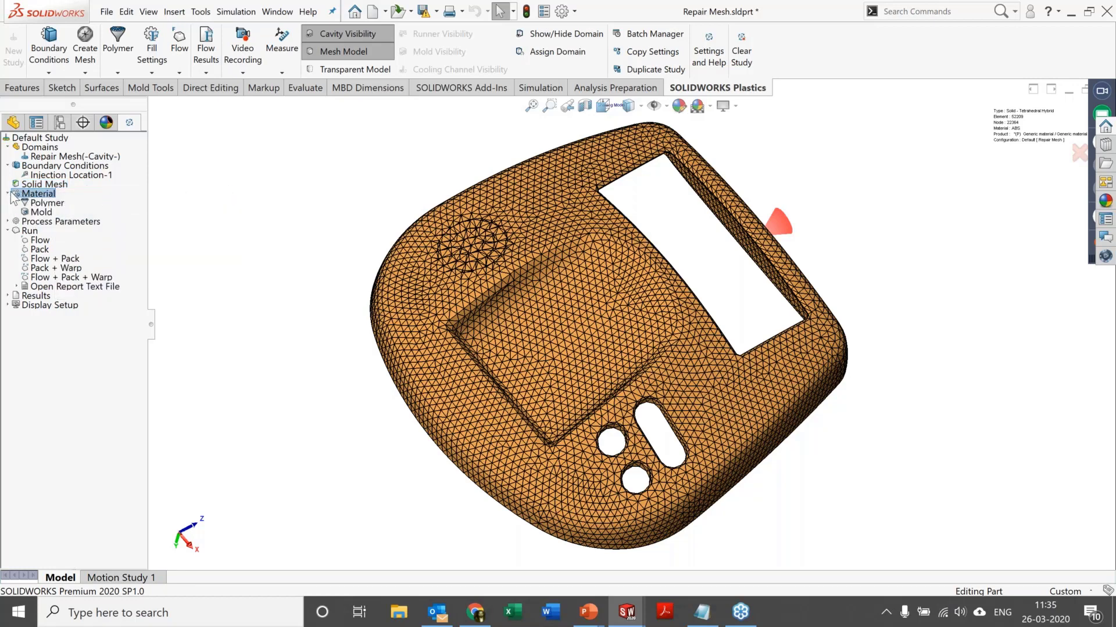
pyautogui.click(51, 204)
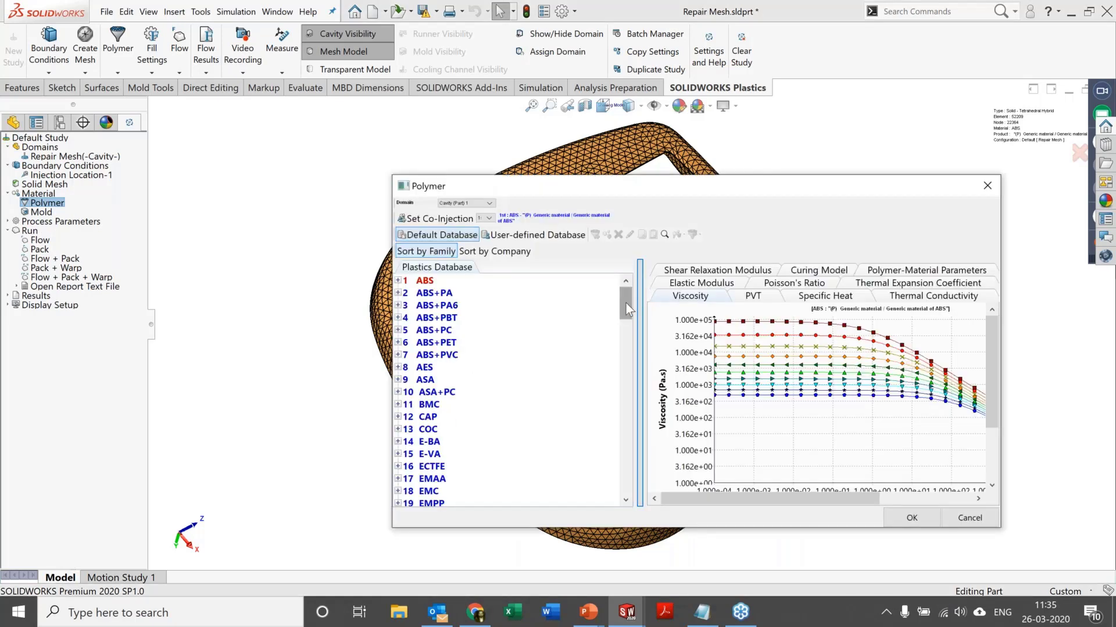
pyautogui.moveTo(625, 303); pyautogui.dragTo(632, 407)
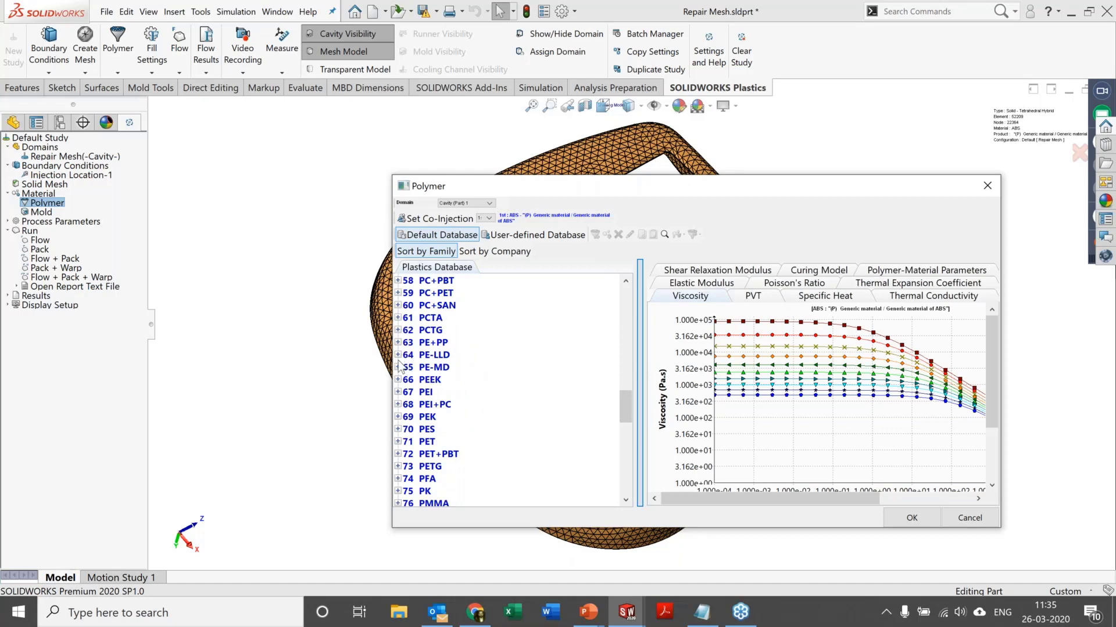
pyautogui.click(399, 355)
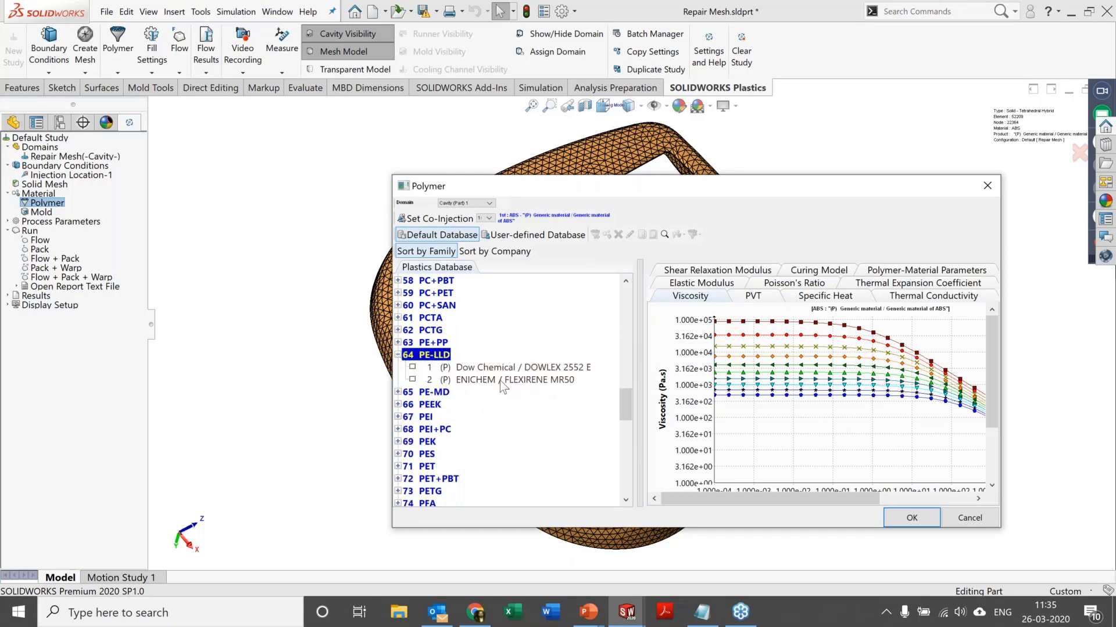
# Step: Examine the PPE+PA and PPS product lists in the family-sorted database, widening the list to read the full names
pyautogui.moveTo(623, 402); pyautogui.dragTo(623, 419)
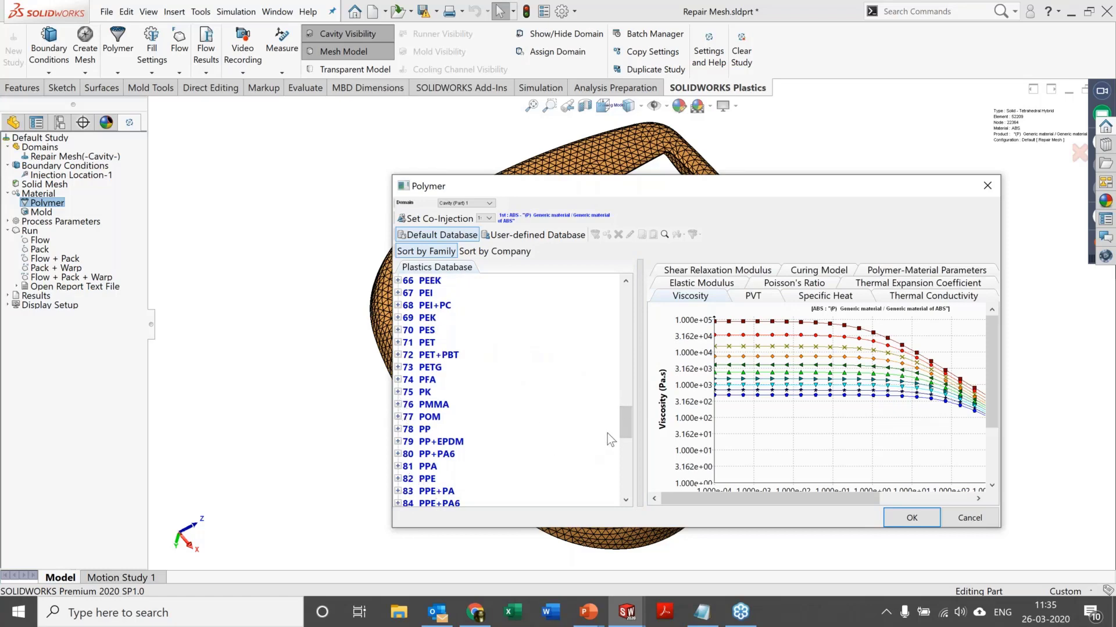
pyautogui.moveTo(625, 420); pyautogui.dragTo(626, 441)
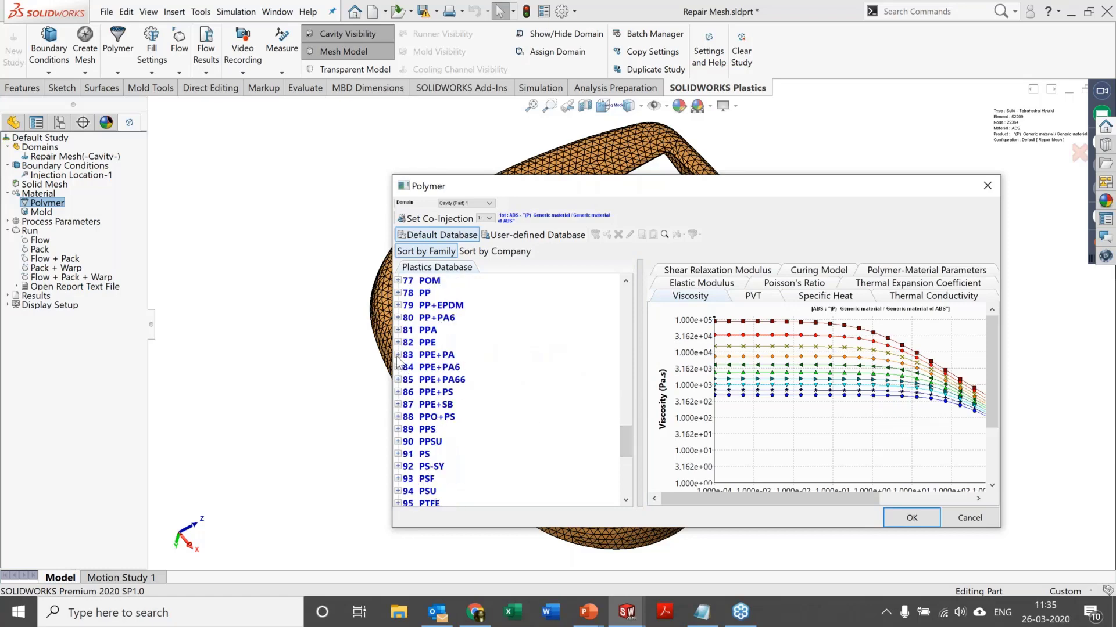
pyautogui.click(398, 356)
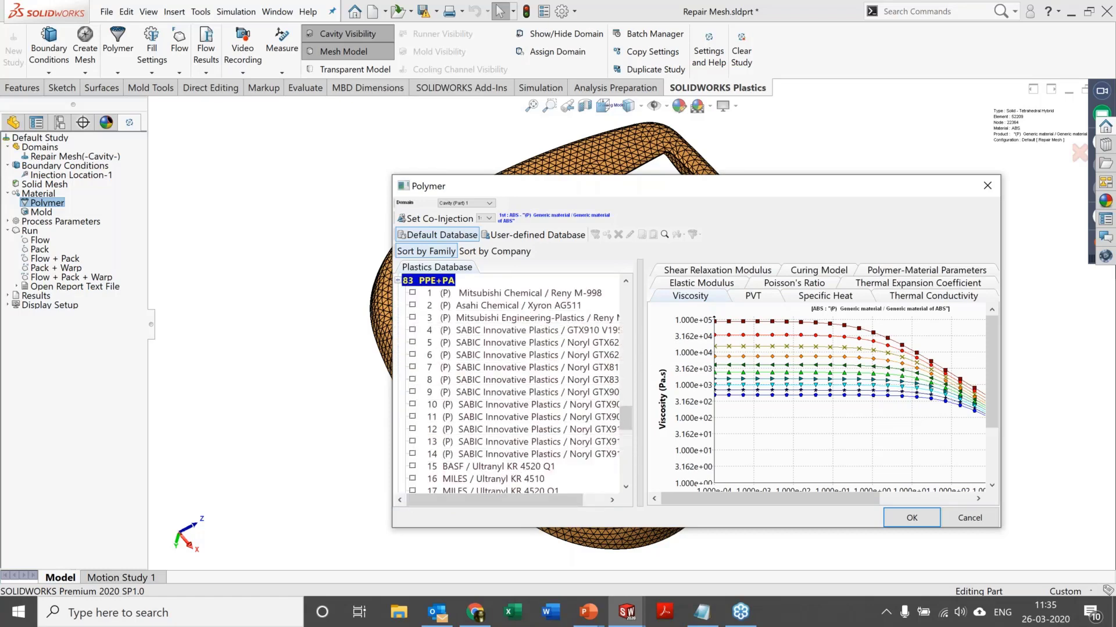
pyautogui.moveTo(640, 366); pyautogui.dragTo(684, 366)
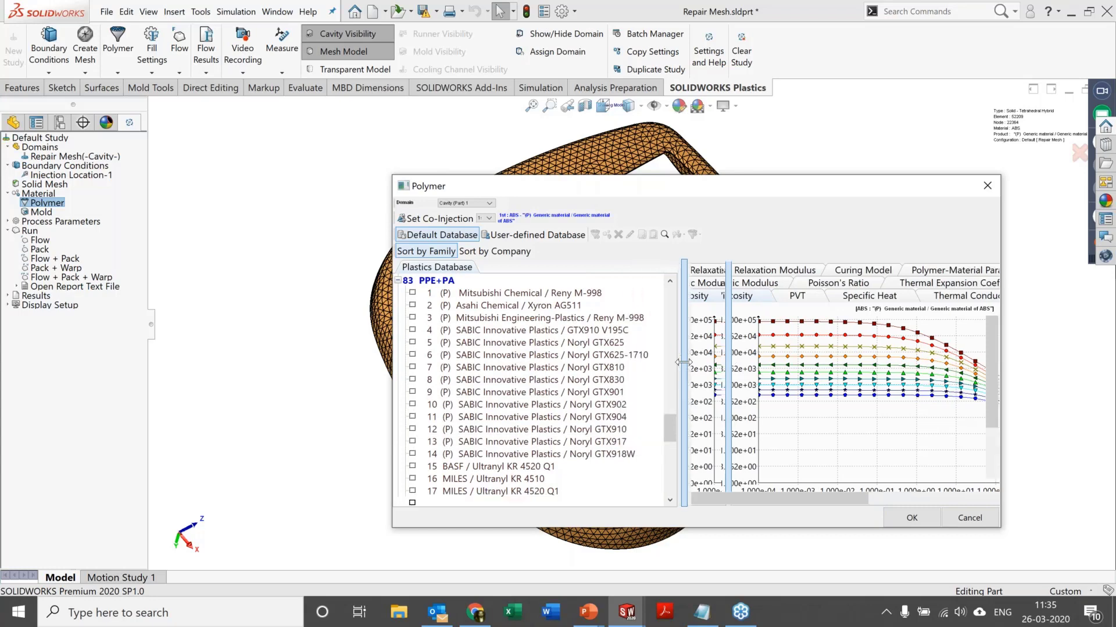
pyautogui.scroll(-2, 517, 465)
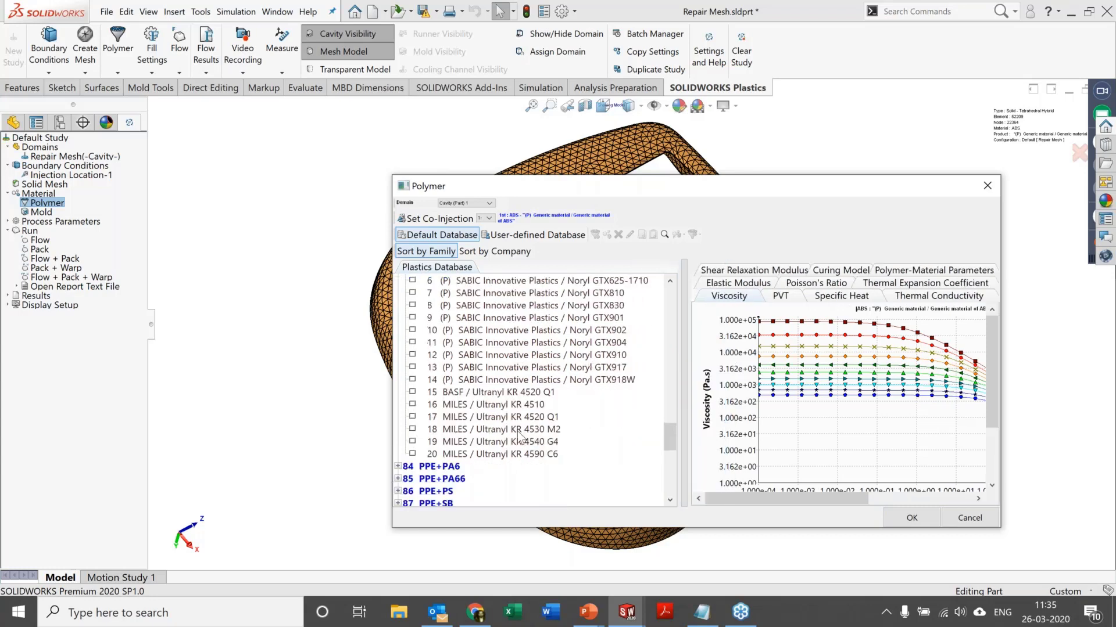
pyautogui.scroll(-3, 511, 433)
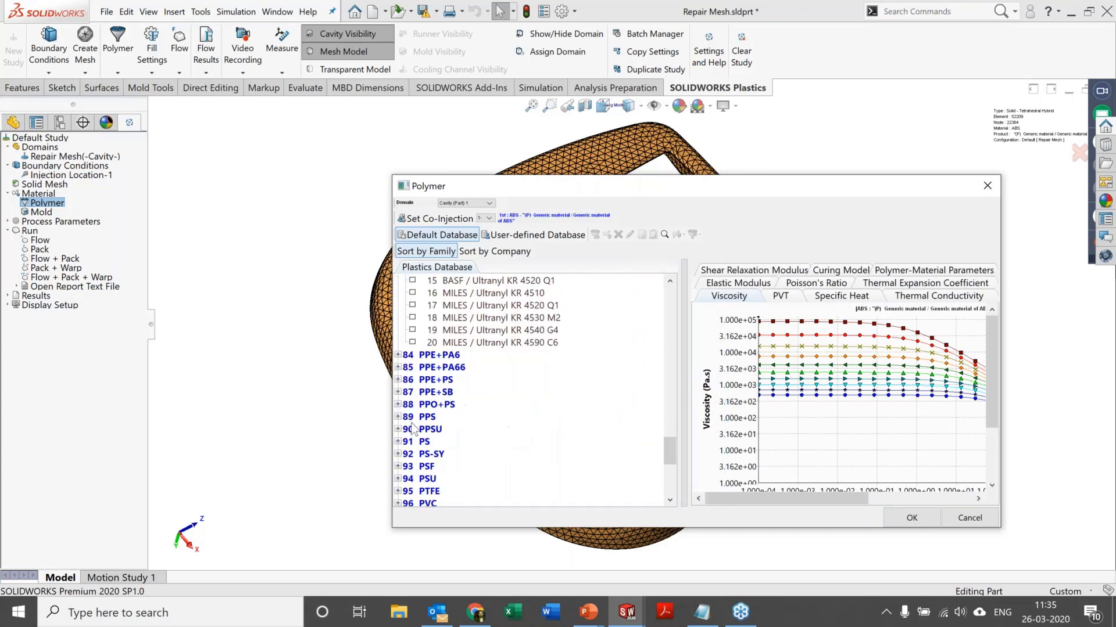
pyautogui.click(399, 417)
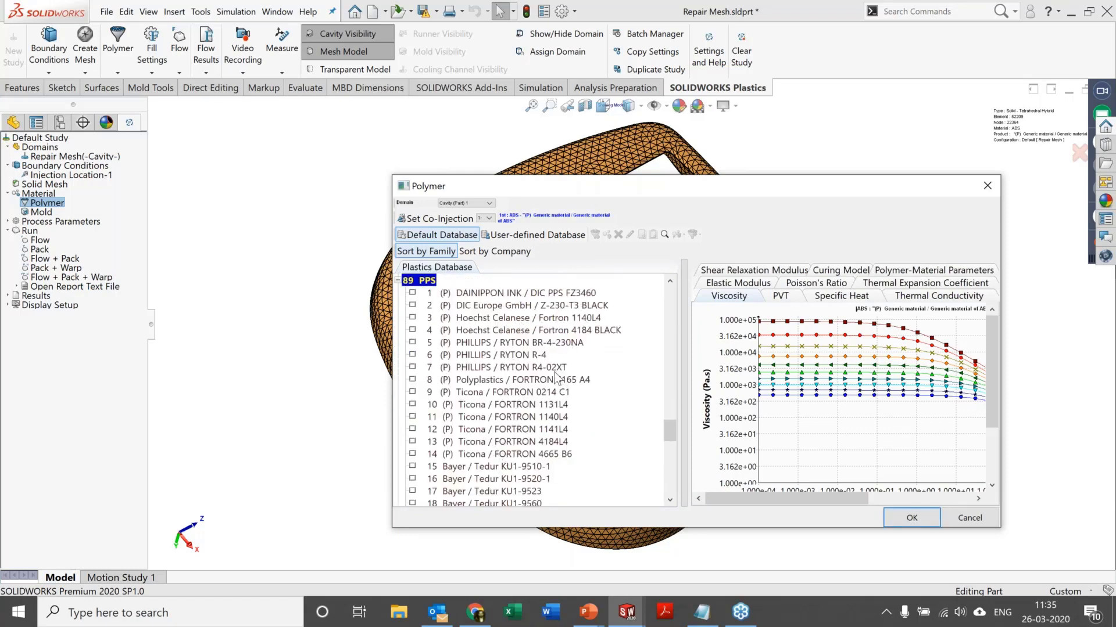
pyautogui.moveTo(668, 428); pyautogui.dragTo(668, 290)
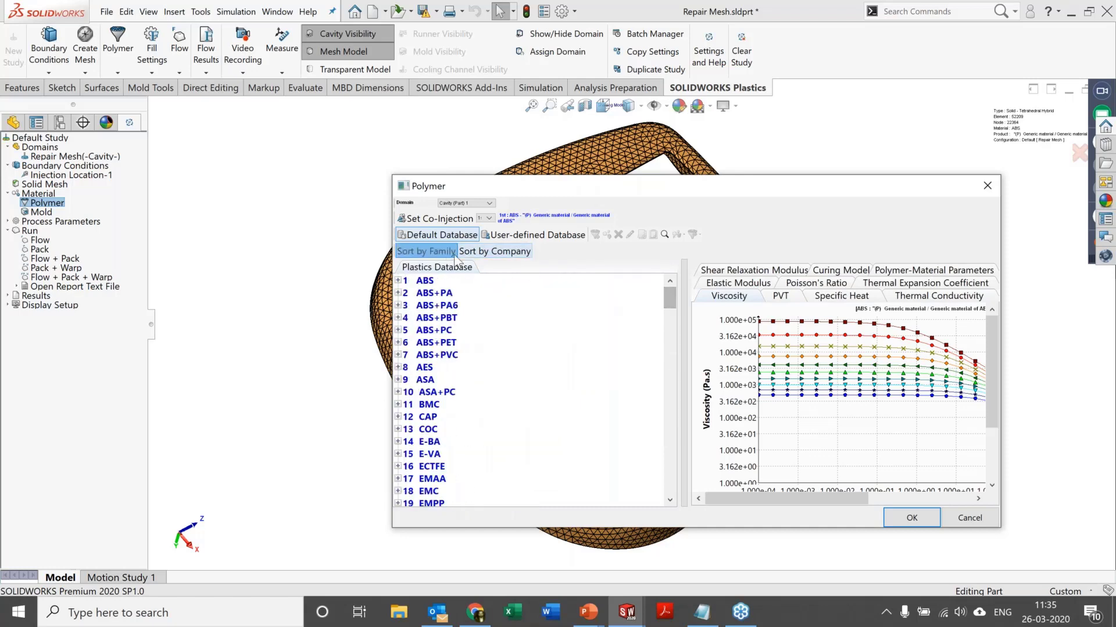
# Step: Sort the default polymer database by company and examine the materials offered by BASF
pyautogui.click(508, 253)
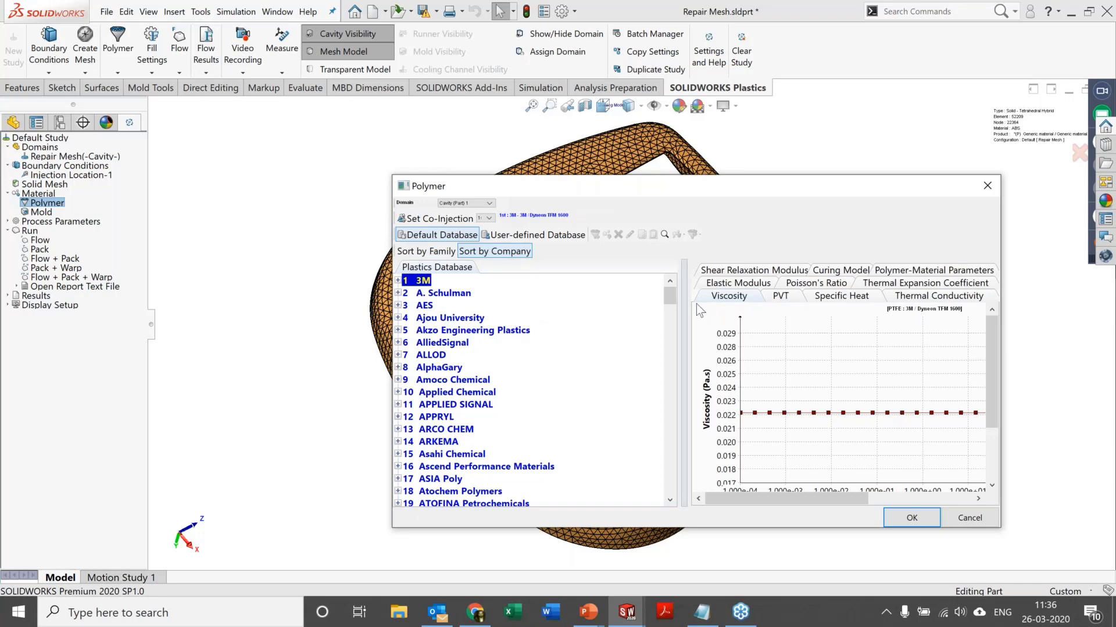
pyautogui.moveTo(670, 298)
pyautogui.mouseDown()
pyautogui.moveTo(676, 379)
pyautogui.moveTo(671, 293)
pyautogui.mouseUp()
pyautogui.scroll(-3, 462, 427)
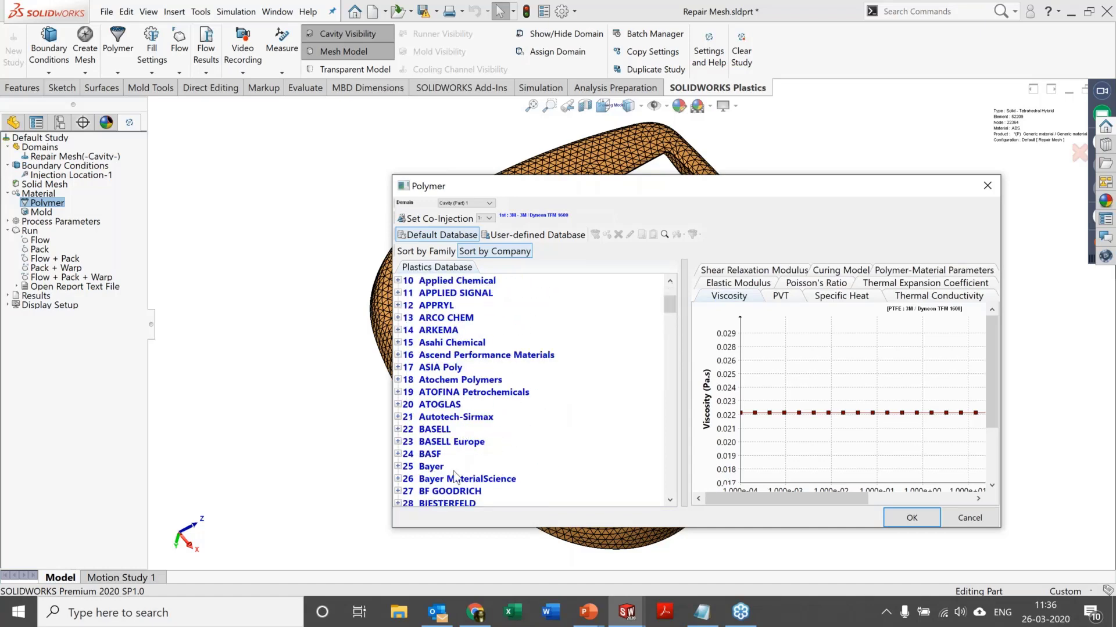
pyautogui.click(398, 454)
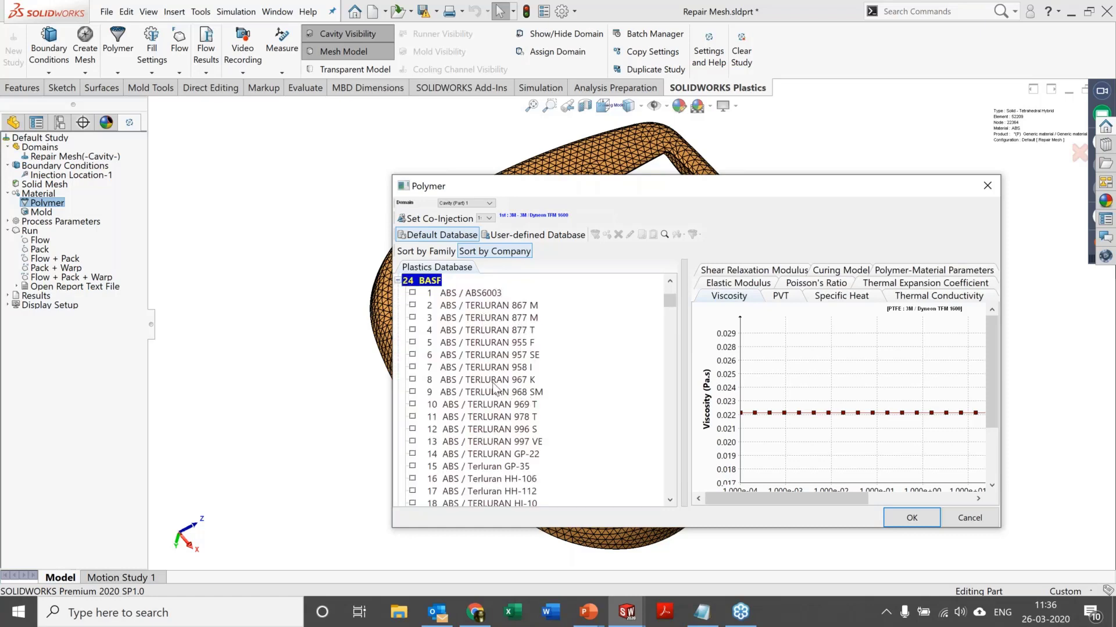
pyautogui.scroll(-2, 493, 386)
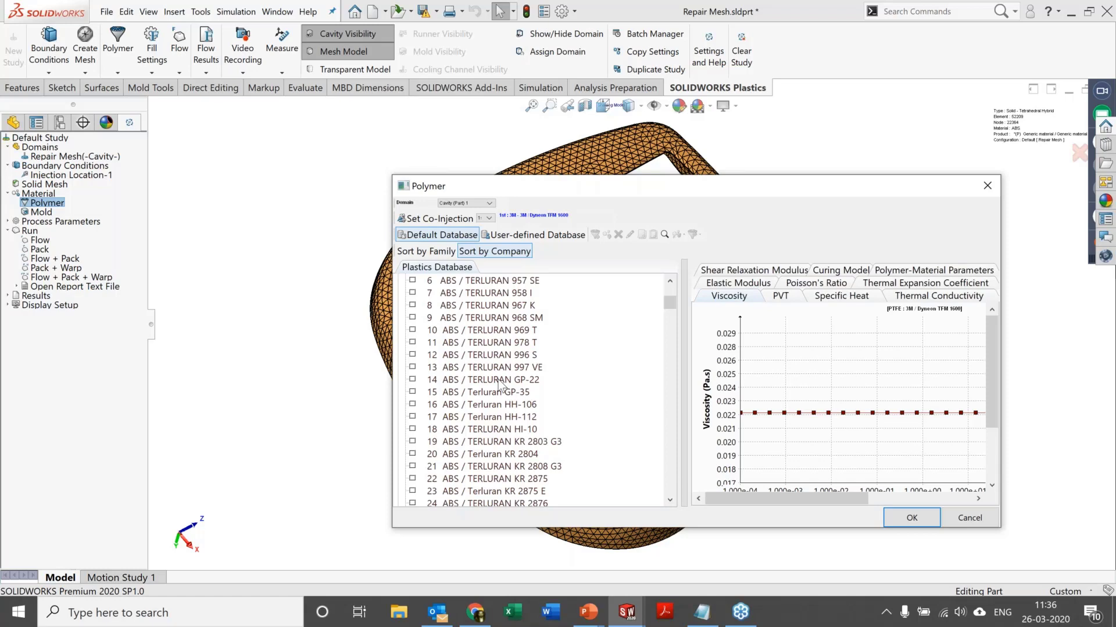
# Step: Add a new polymer material named Custom to the user-defined database
pyautogui.click(549, 237)
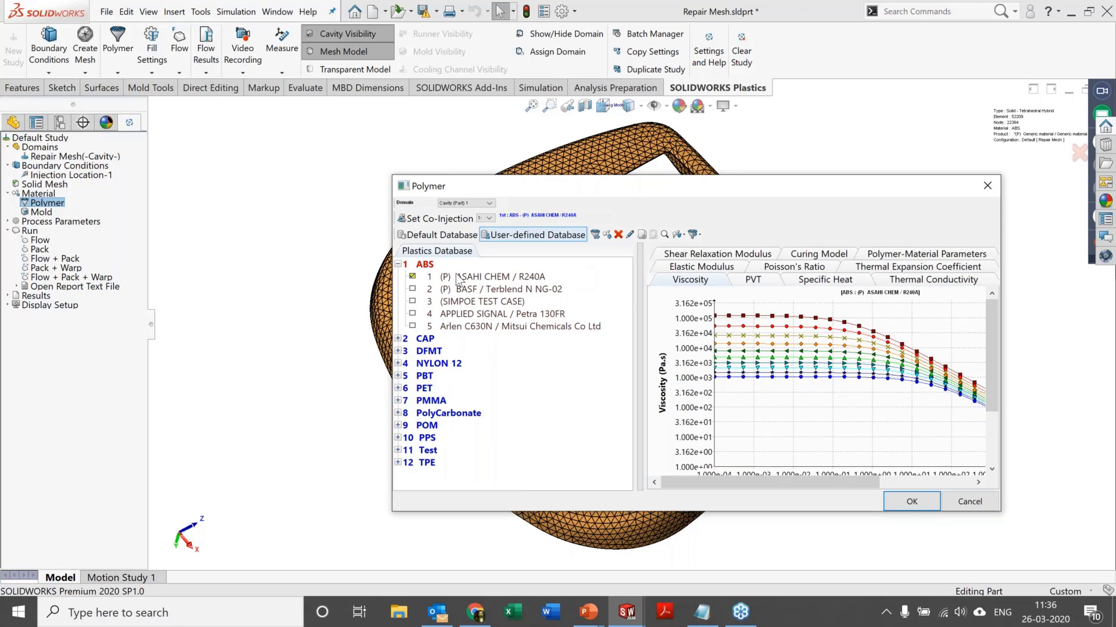
pyautogui.rightClick(426, 265)
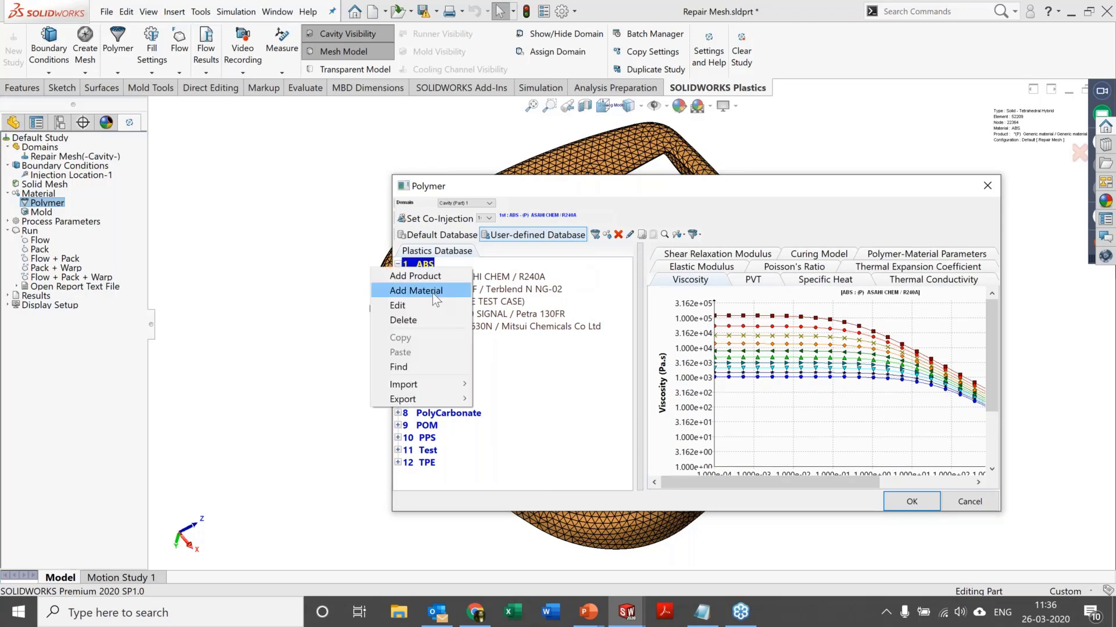
pyautogui.click(432, 292)
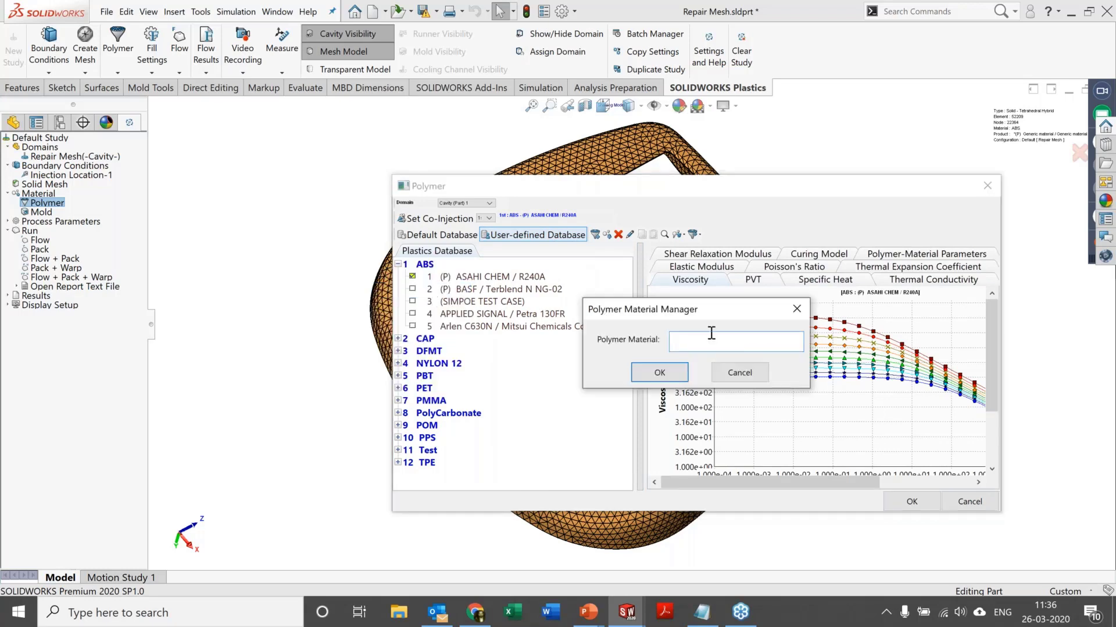
pyautogui.write('Custome')
pyautogui.press('BackSpace')
pyautogui.click(660, 372)
pyautogui.rightClick(419, 357)
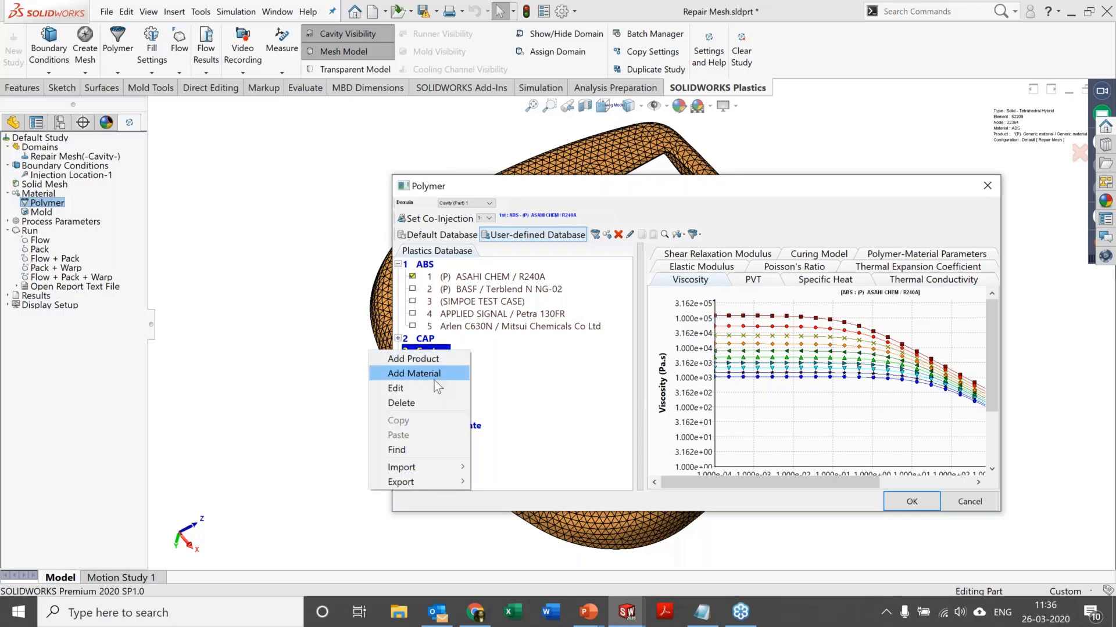
pyautogui.click(431, 387)
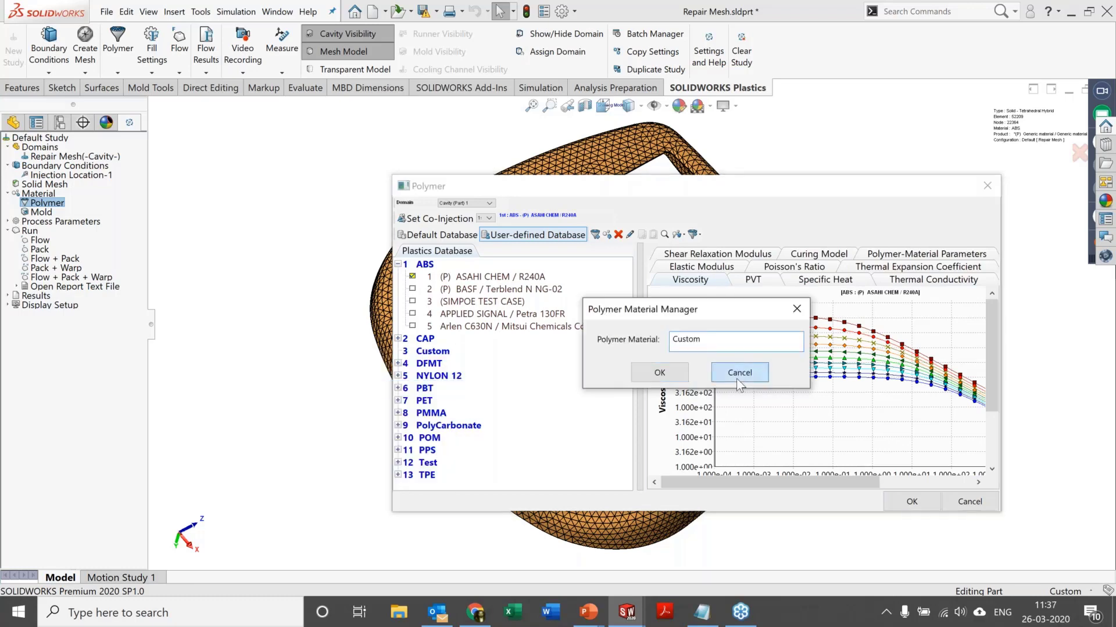
pyautogui.click(738, 374)
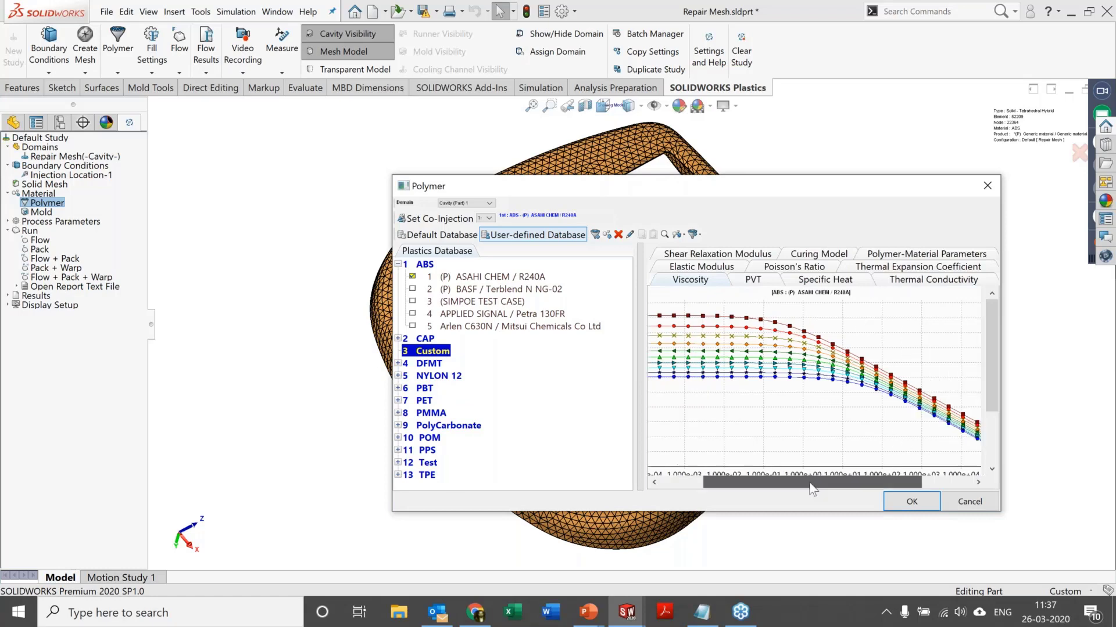
# Step: Examine the shear relaxation modulus, specific heat, Poisson's ratio and thermal expansion data of ASAHI CHEM / R240A, including their temperature range settings
pyautogui.click(801, 256)
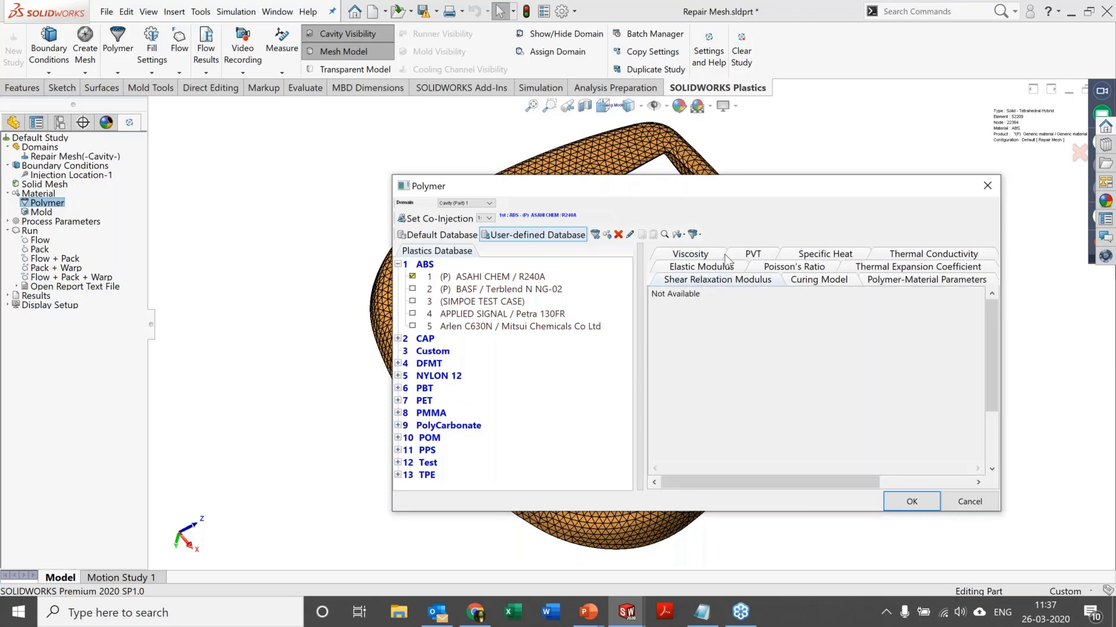
pyautogui.click(815, 254)
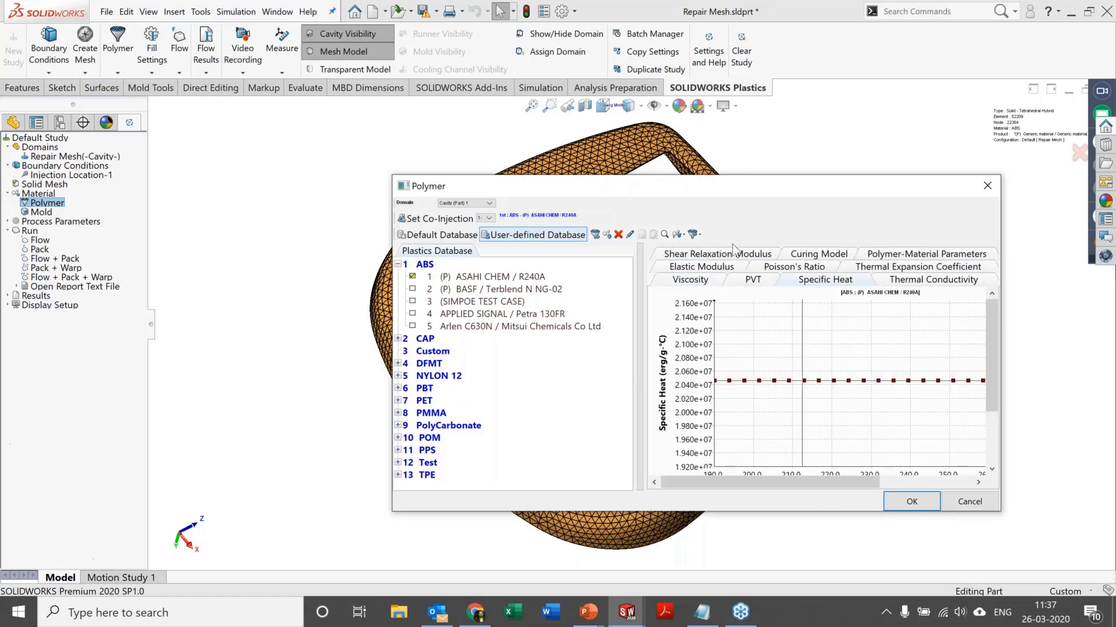
pyautogui.moveTo(995, 347); pyautogui.dragTo(993, 465)
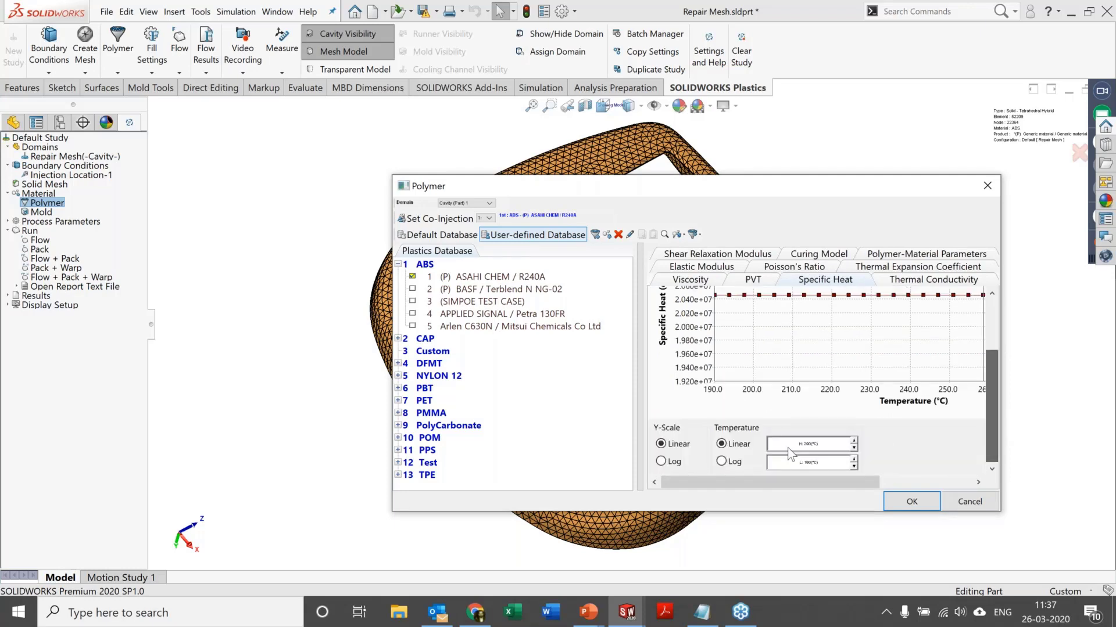
pyautogui.click(853, 448)
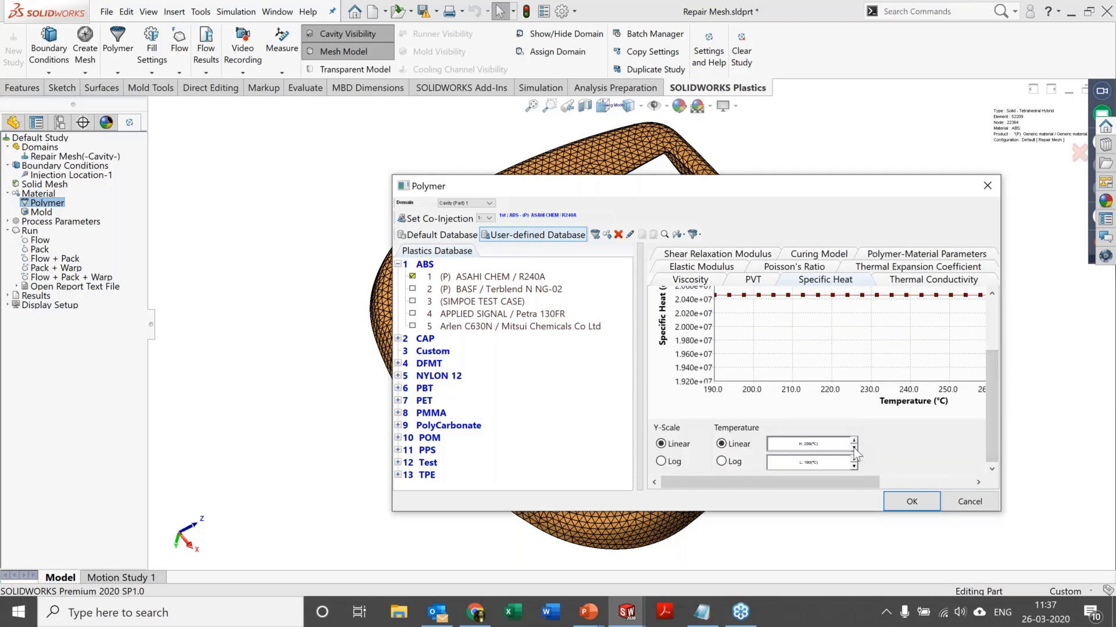
pyautogui.click(853, 448)
pyautogui.click(771, 268)
pyautogui.moveTo(995, 383); pyautogui.dragTo(994, 437)
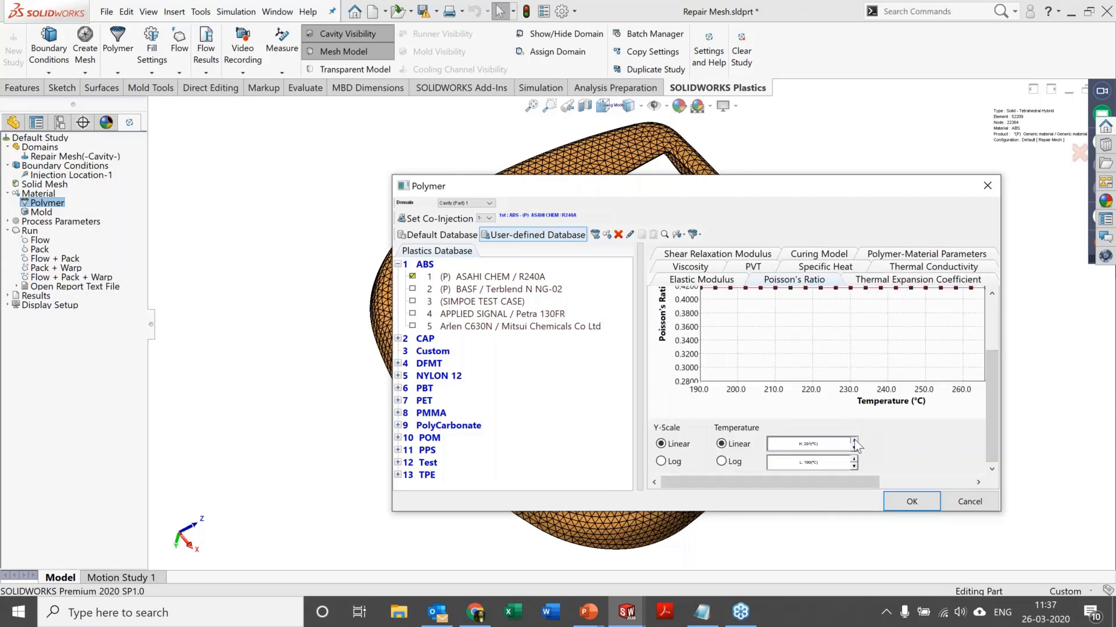
pyautogui.click(914, 283)
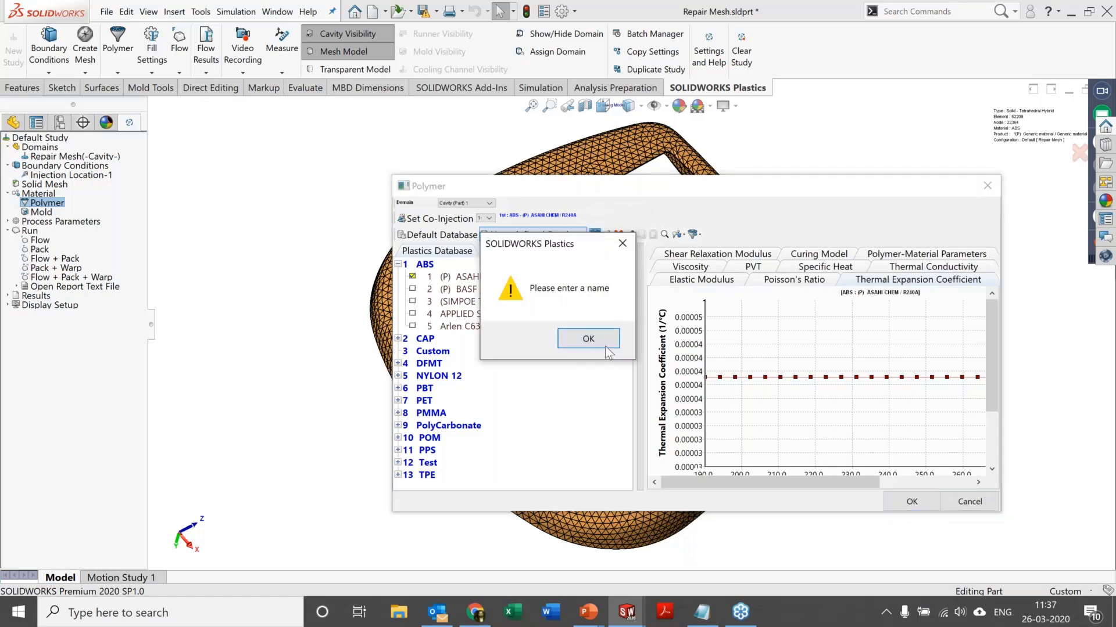
# Step: Examine the PVT and thermal expansion coefficient options for a new product under the Custom material, closing it without saving
pyautogui.click(606, 347)
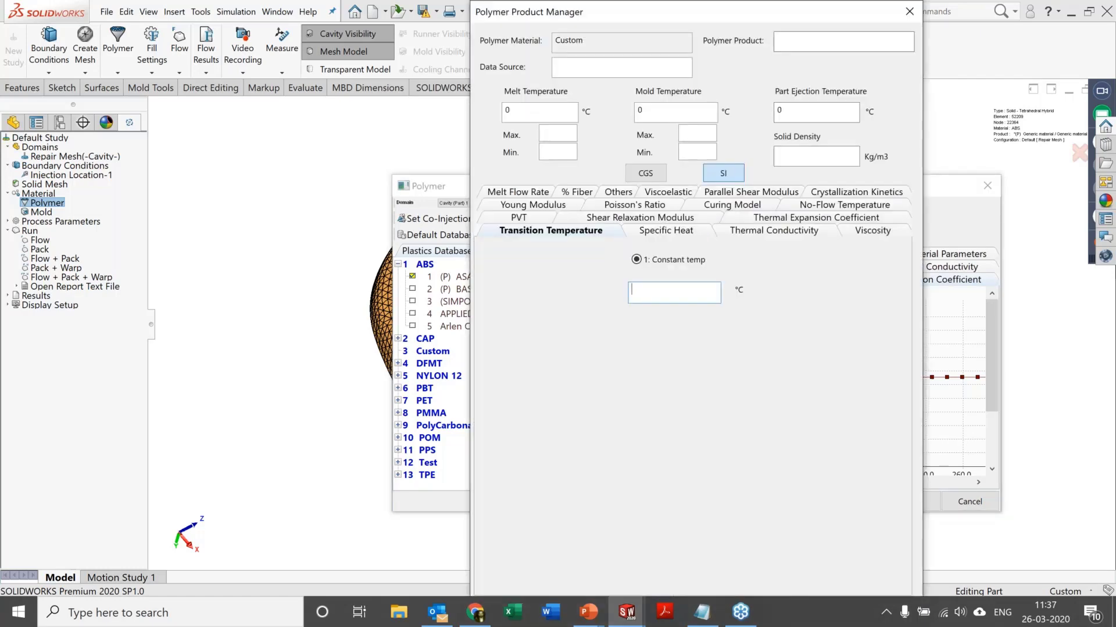
pyautogui.click(519, 220)
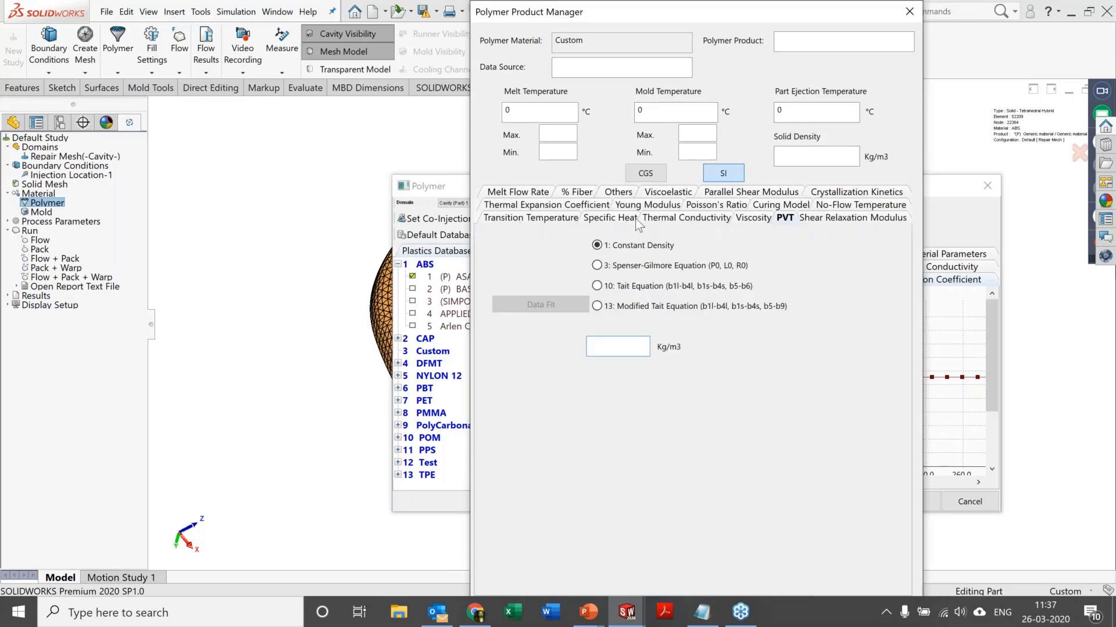
pyautogui.click(583, 206)
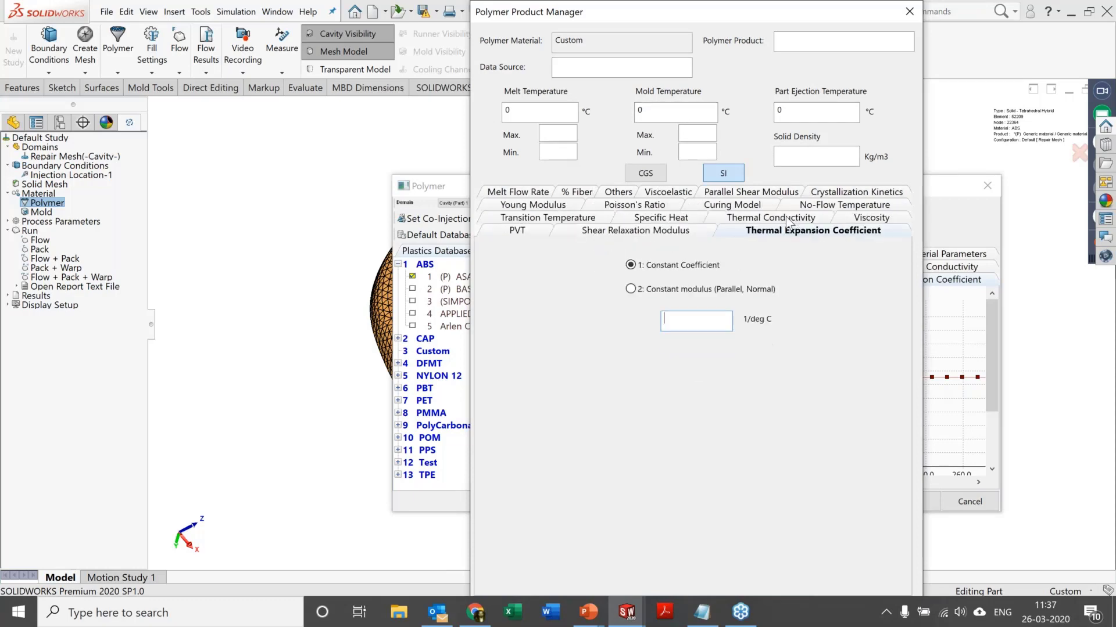
pyautogui.click(913, 12)
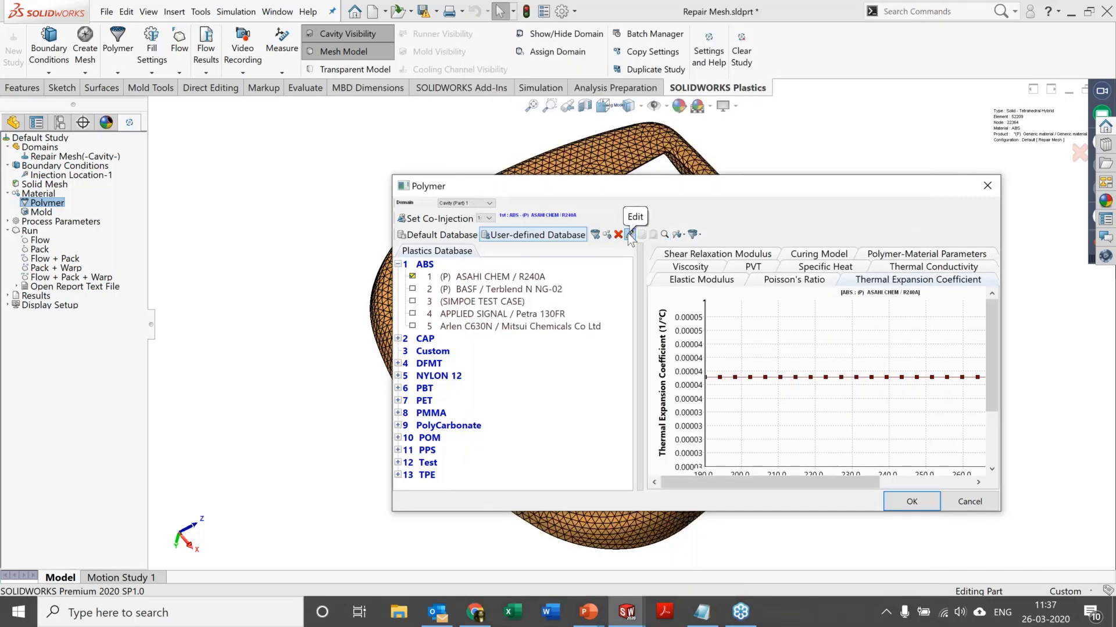
# Step: Examine the file import option and its supported file types for the user-defined polymer database, cancelling the import and the Polymer dialog
pyautogui.click(687, 235)
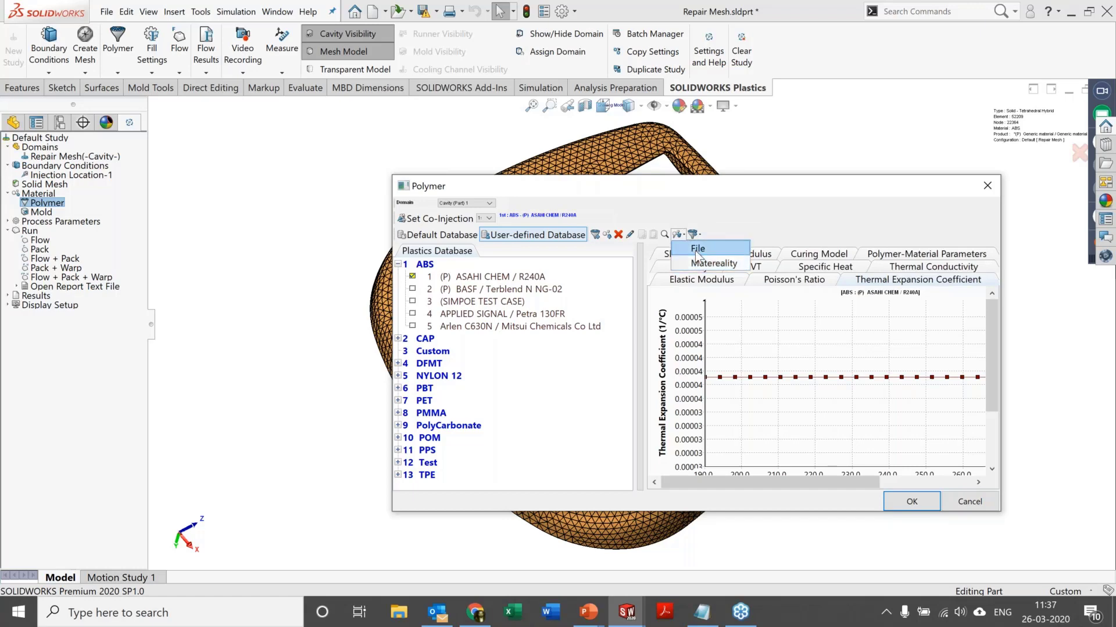
pyautogui.click(696, 250)
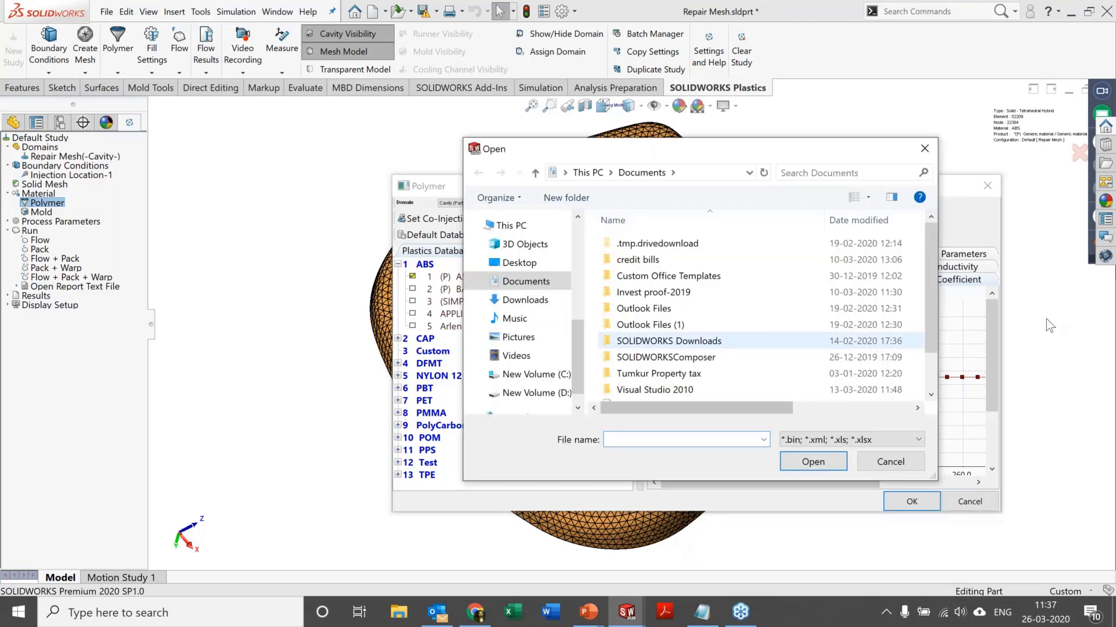
pyautogui.click(796, 441)
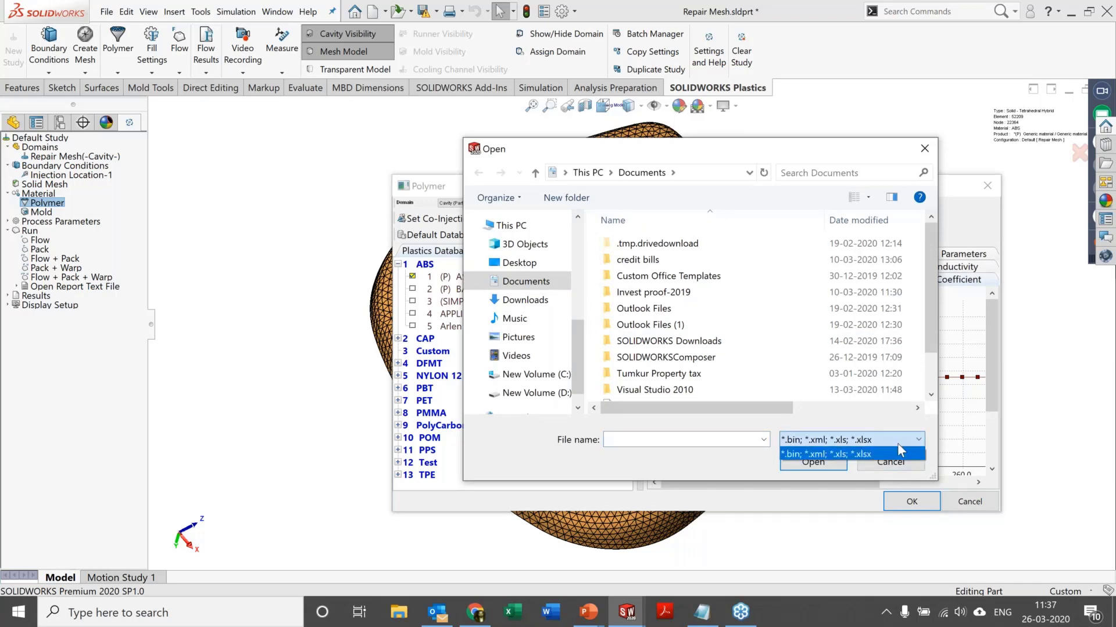
pyautogui.click(894, 406)
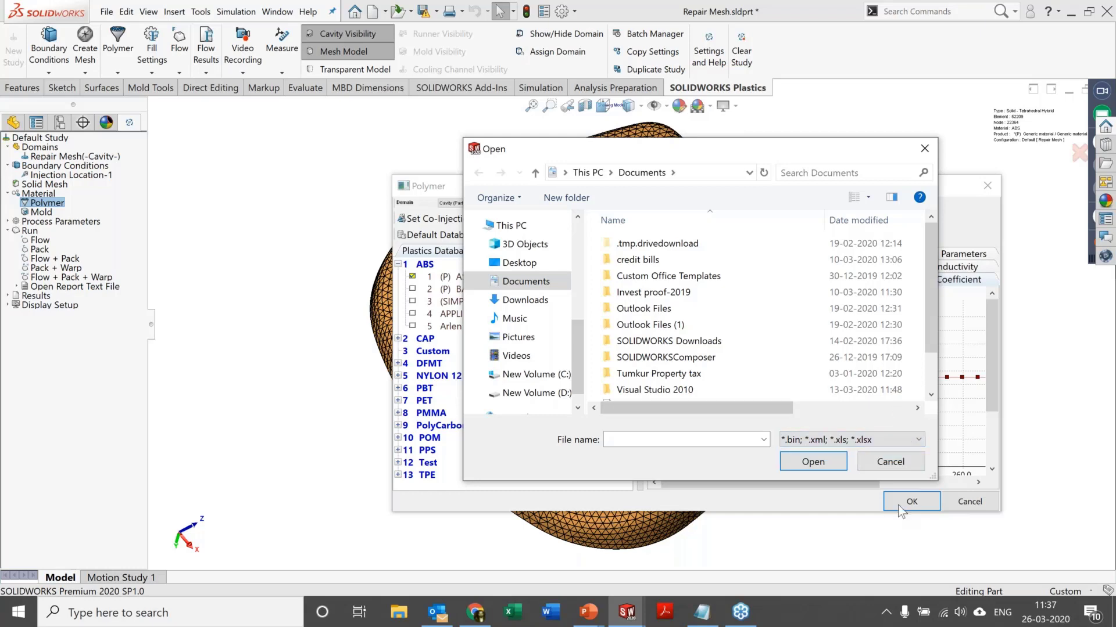
pyautogui.click(899, 462)
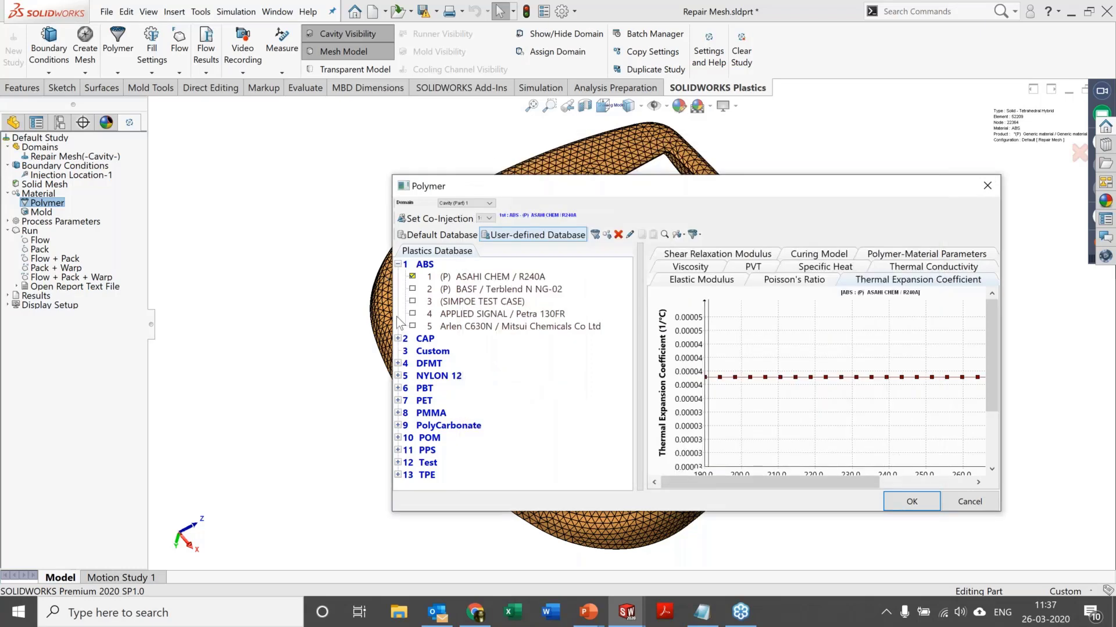
pyautogui.click(961, 501)
# Step: Open the mold material database and examine the specific heat, thermal conductivity and density data of Steel 420SS
pyautogui.rightClick(47, 212)
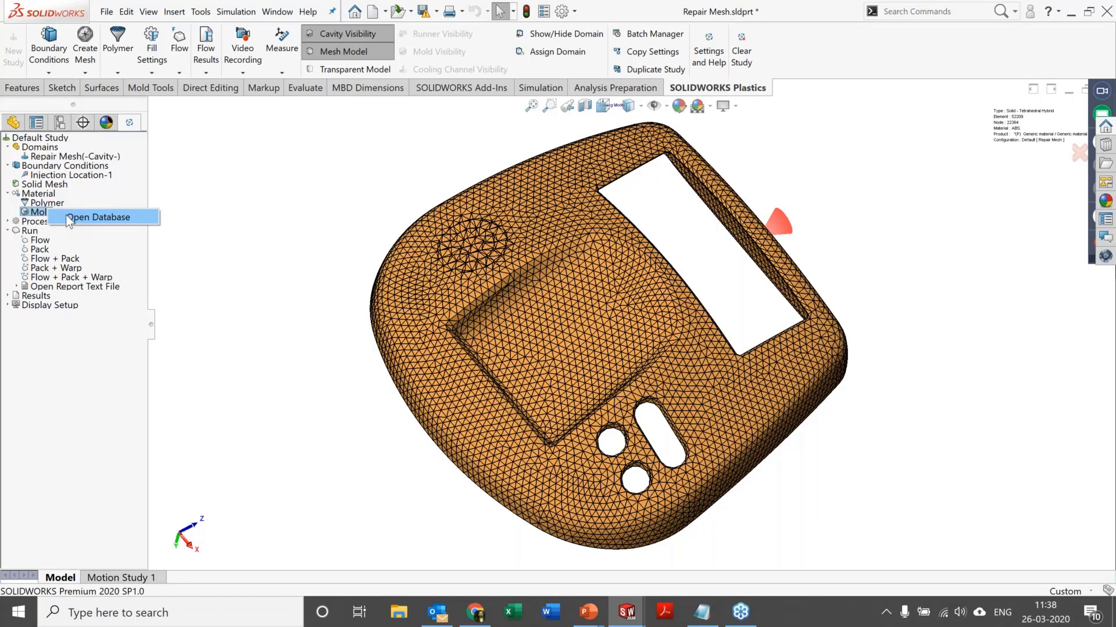
pyautogui.click(66, 217)
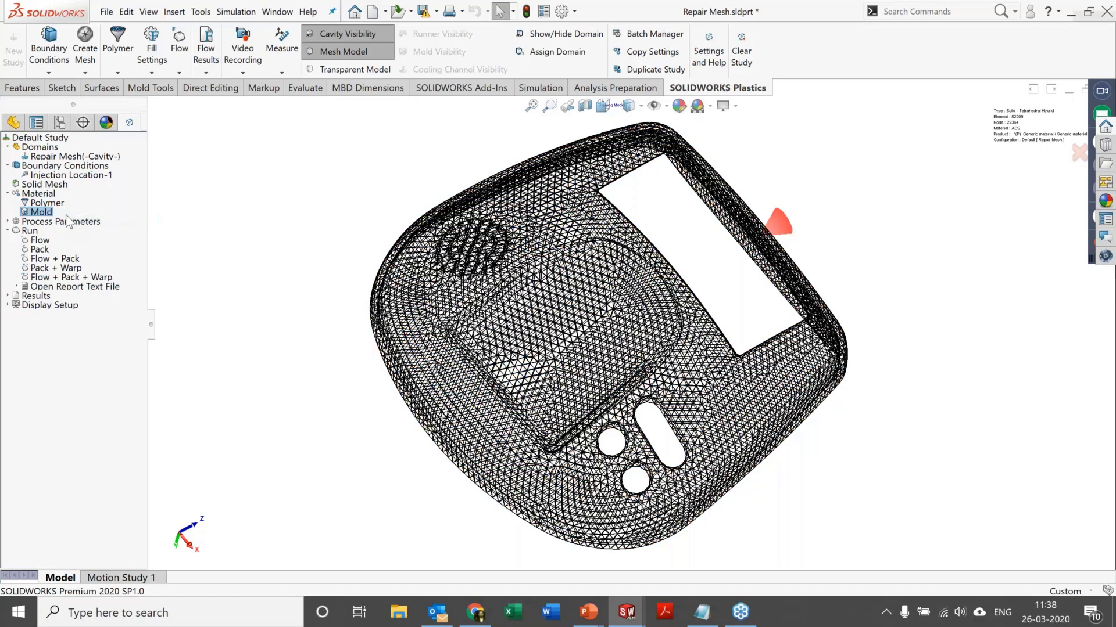
pyautogui.moveTo(626, 325); pyautogui.dragTo(626, 270)
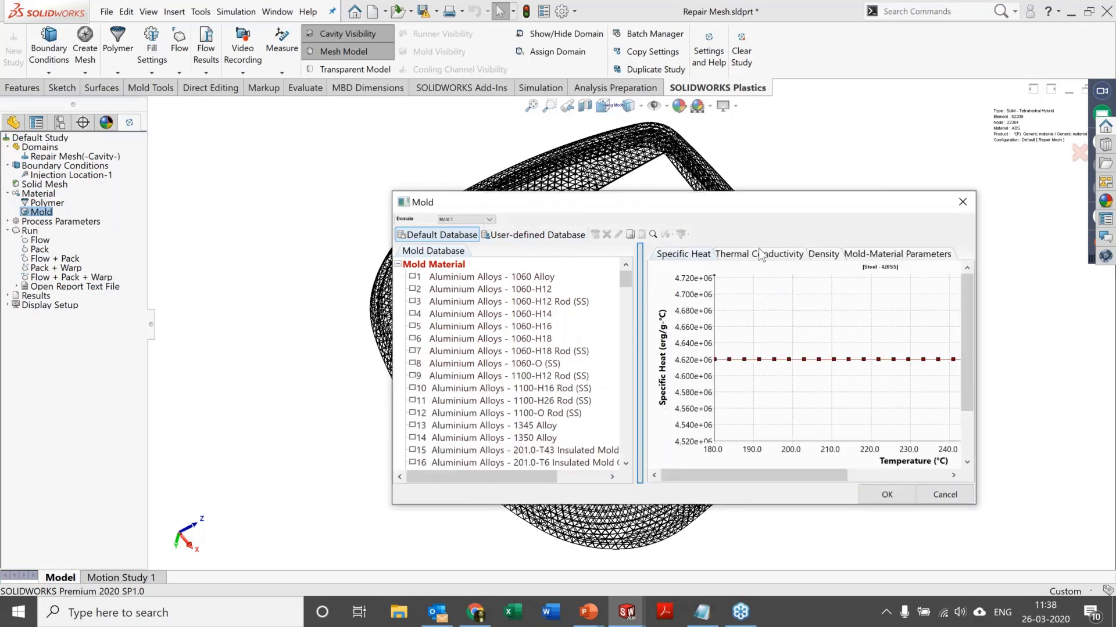
pyautogui.click(776, 256)
pyautogui.click(824, 255)
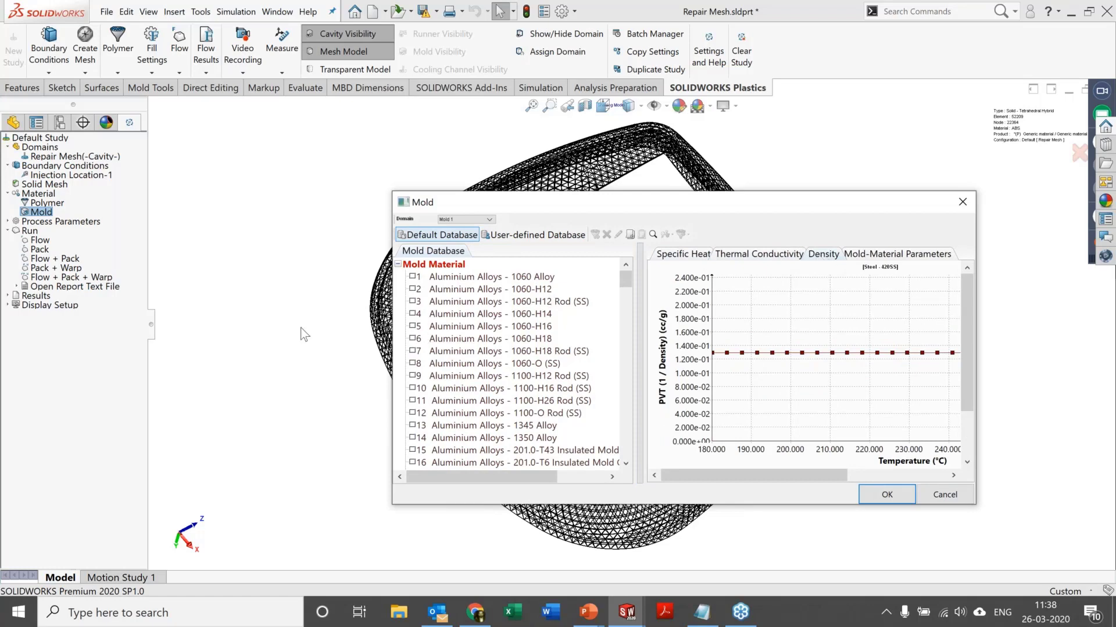
pyautogui.click(960, 497)
# Step: Open the fill settings, expand the advanced parameters and set the temperature criteria for short shots to 89 °C
pyautogui.click(47, 232)
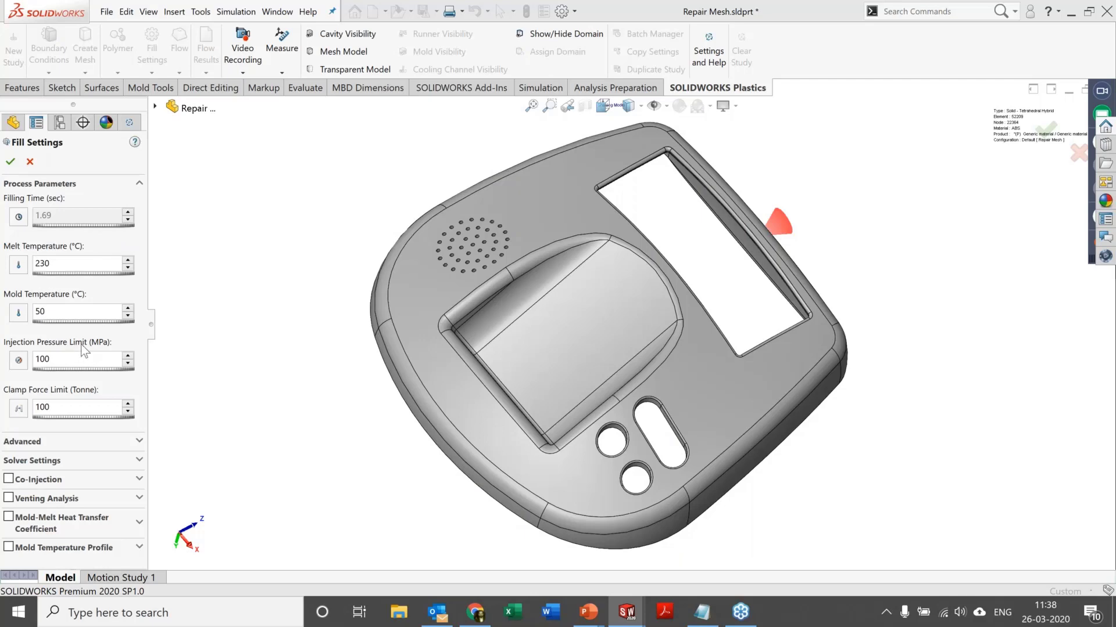
pyautogui.click(105, 444)
pyautogui.scroll(-3, 78, 450)
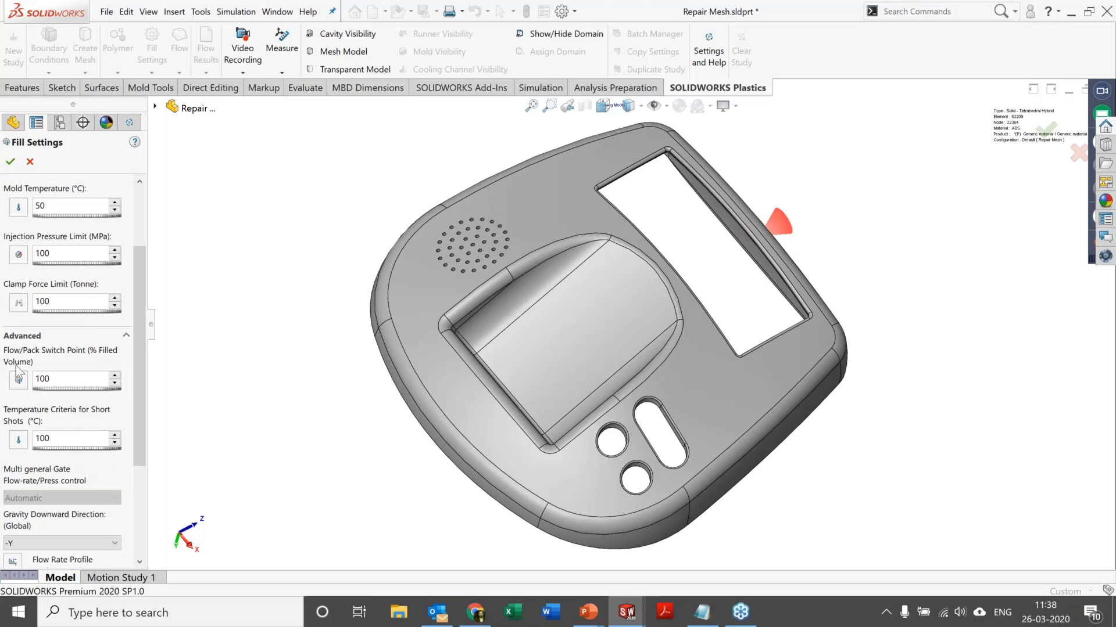
pyautogui.scroll(-11, 86, 443)
pyautogui.moveTo(138, 405); pyautogui.dragTo(139, 494)
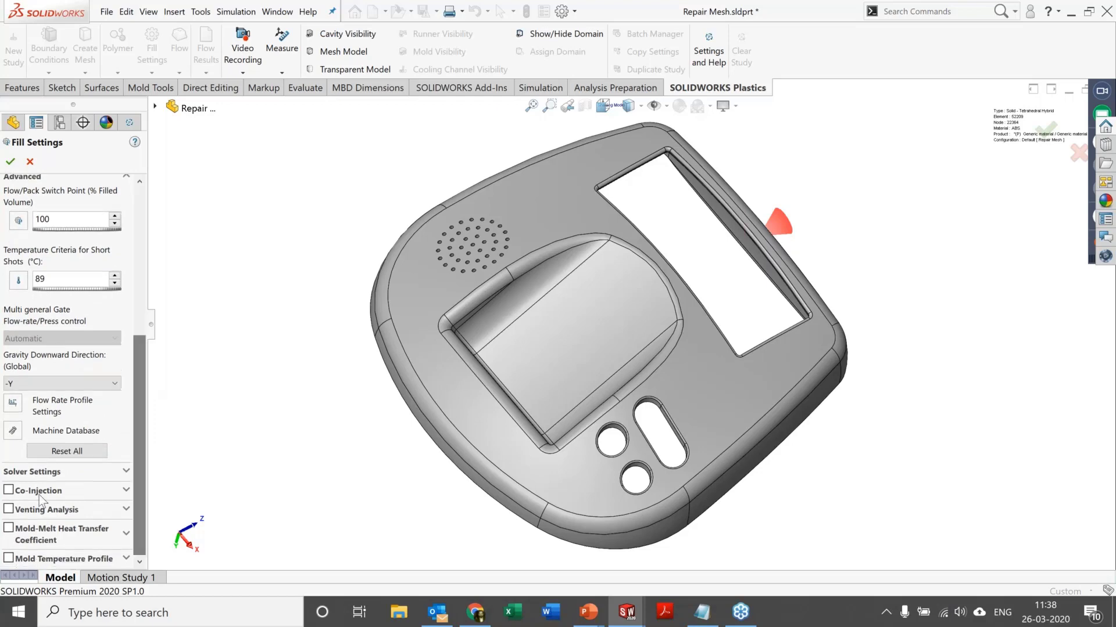
# Step: Enable co-injection and venting analysis in the fill settings, review their parameters and accept the settings
pyautogui.click(9, 490)
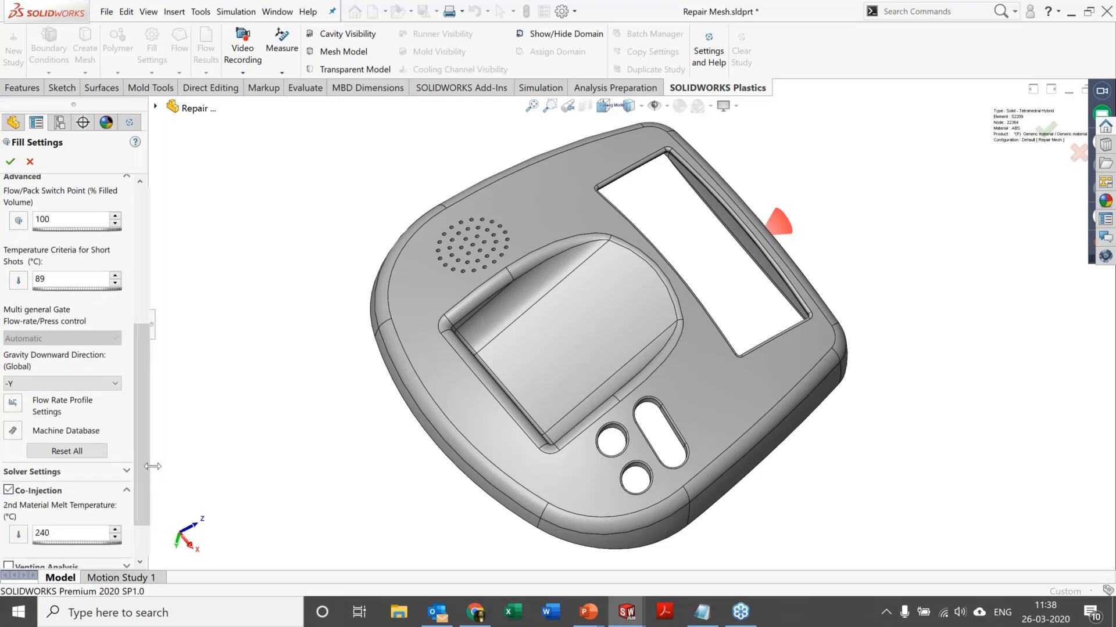
pyautogui.moveTo(152, 466); pyautogui.dragTo(159, 466)
pyautogui.scroll(-2, 70, 465)
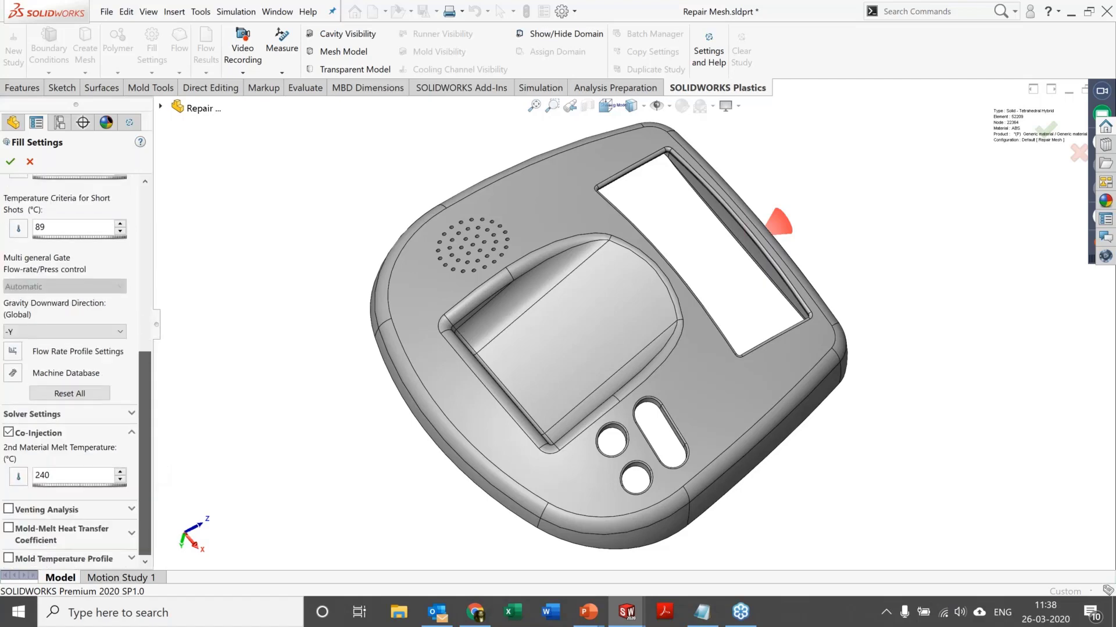
pyautogui.click(19, 510)
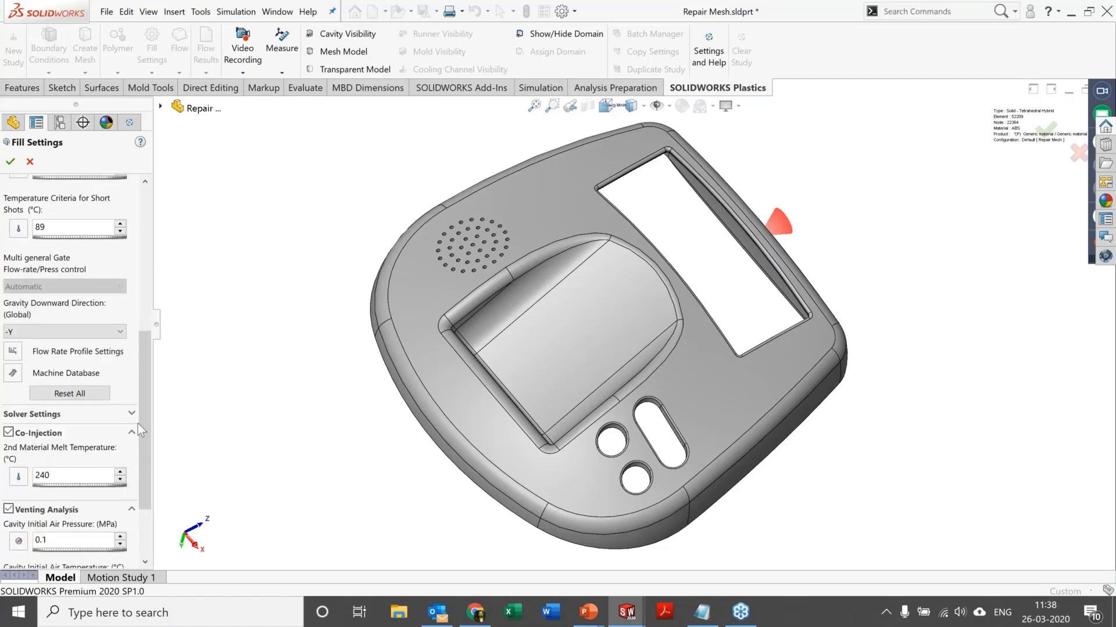
pyautogui.scroll(-3, 144, 427)
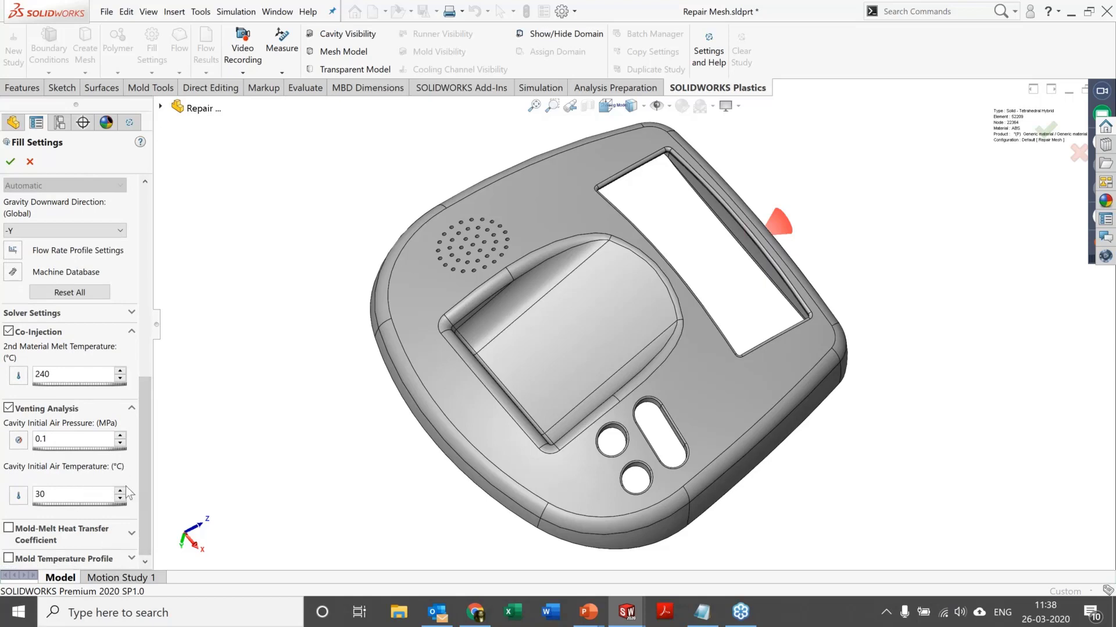
pyautogui.moveTo(145, 416); pyautogui.dragTo(156, 192)
pyautogui.click(11, 162)
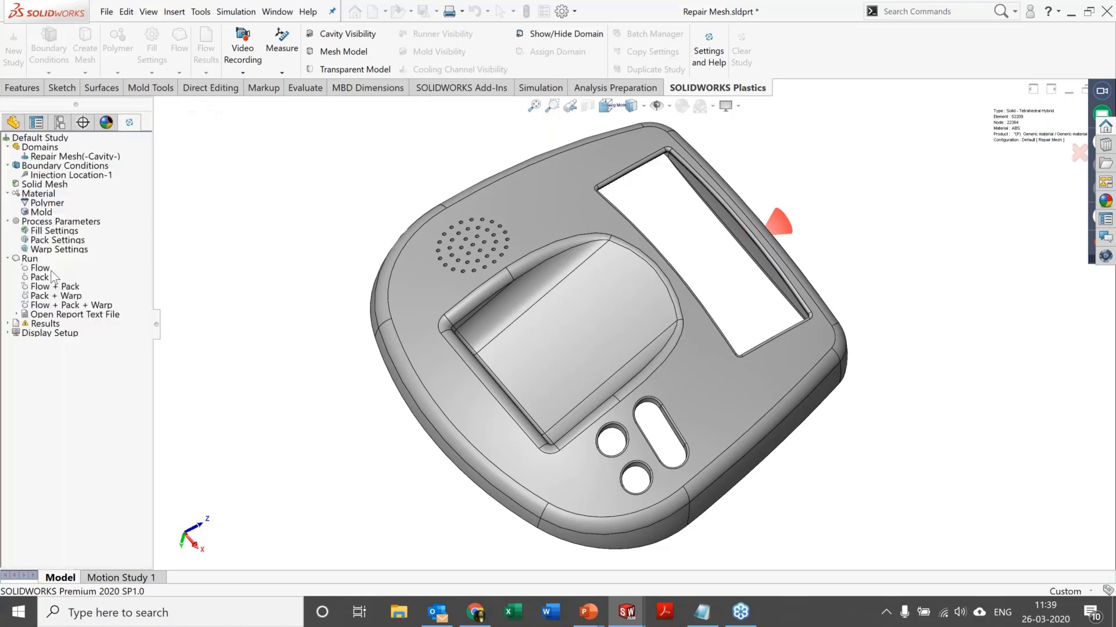
# Step: Examine the pressure holding time, pure cooling time and residual stress options in the pack settings and cancel them
pyautogui.rightClick(55, 239)
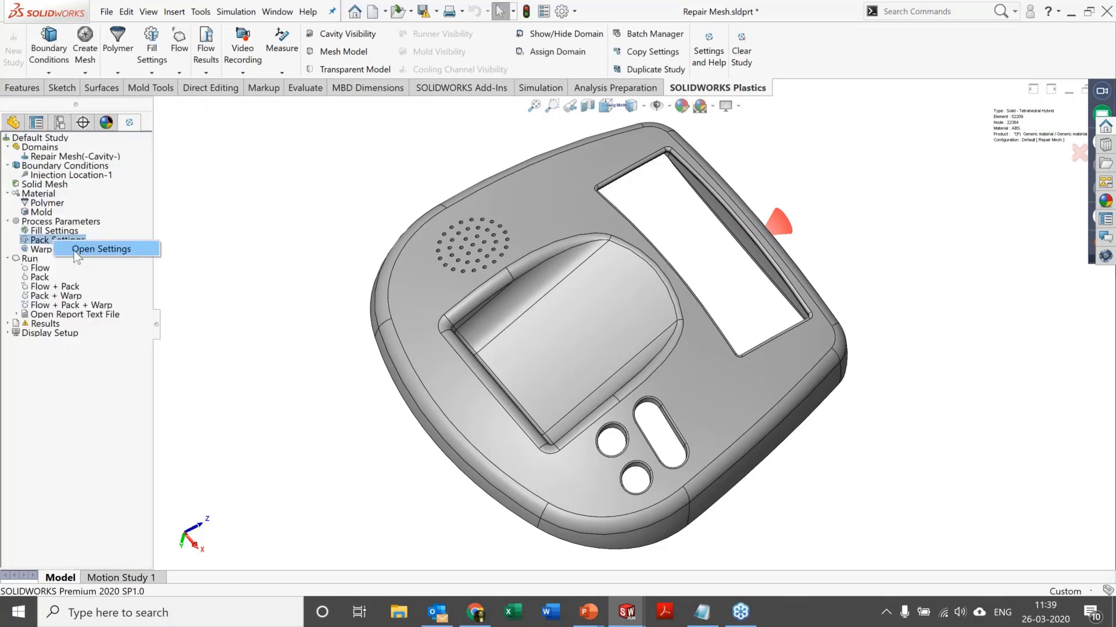
pyautogui.click(74, 250)
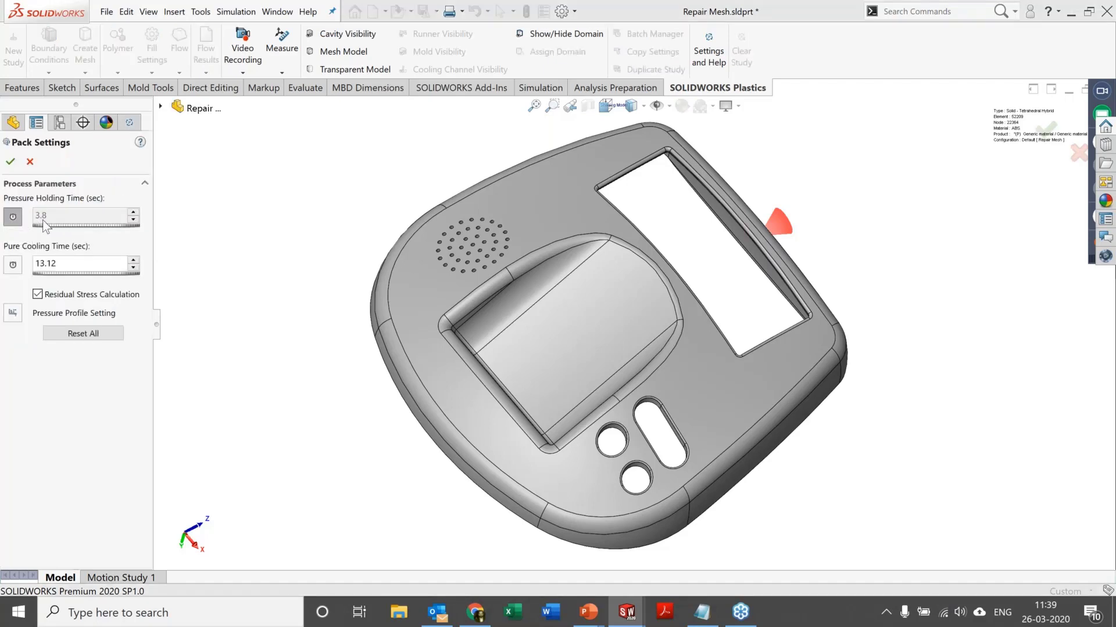
pyautogui.click(13, 219)
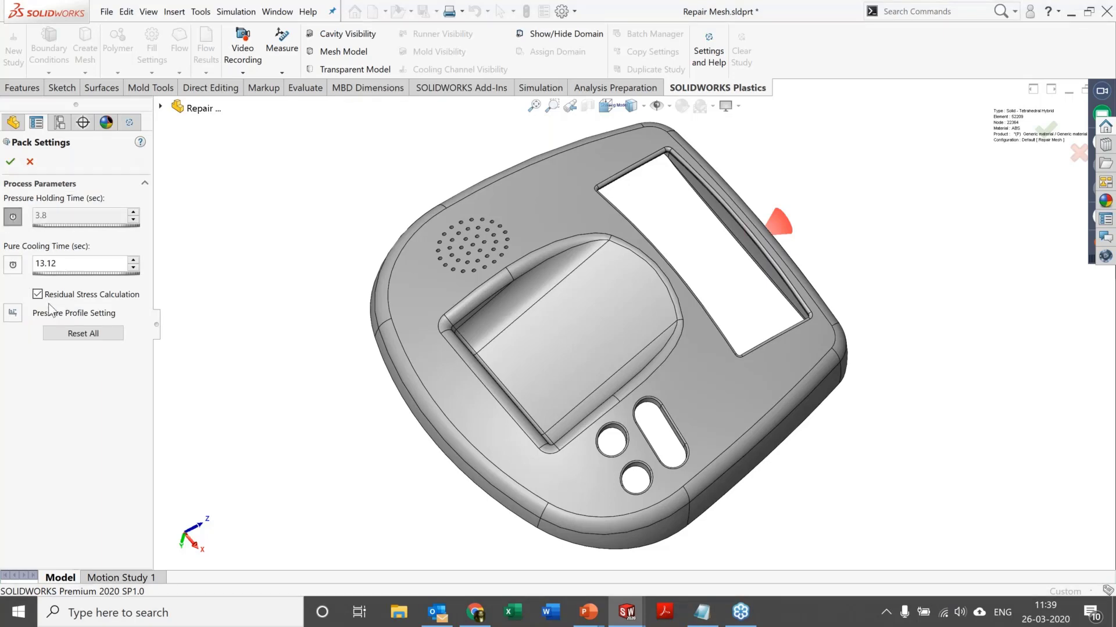
pyautogui.click(31, 163)
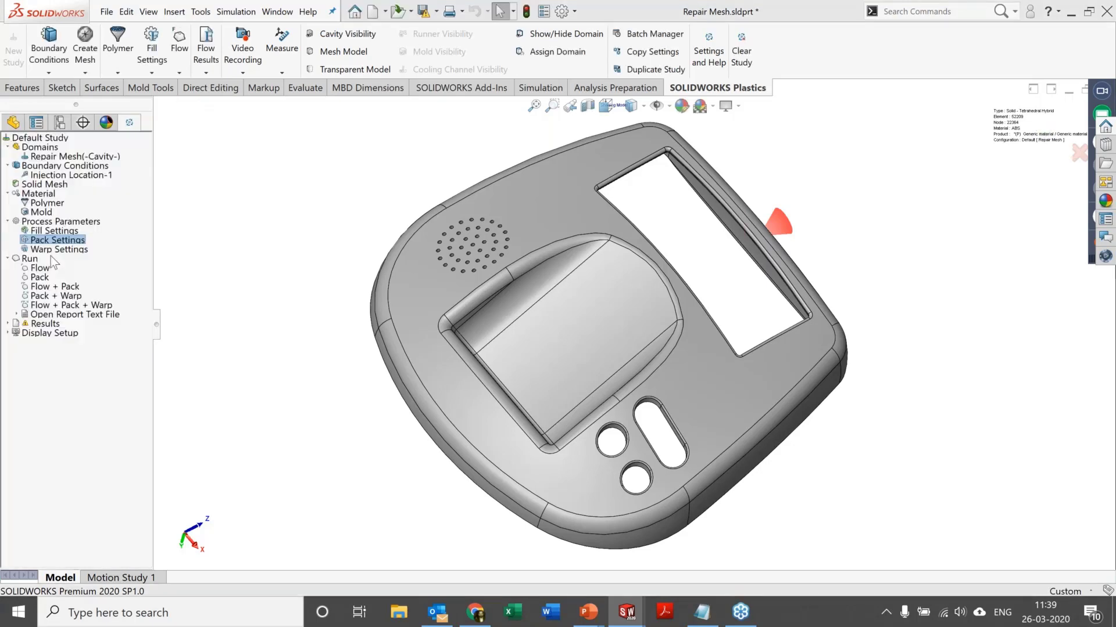
# Step: Open the warp settings, try ambient temperatures of -70 °C and 30 °C, and leave without saving
pyautogui.rightClick(55, 251)
pyautogui.click(80, 260)
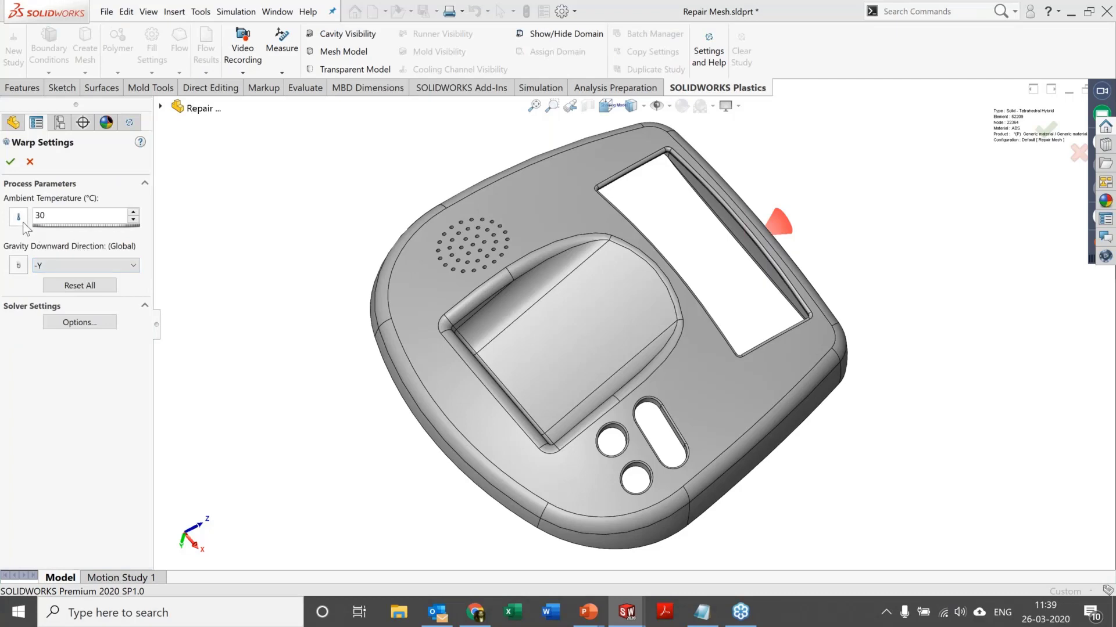
pyautogui.moveTo(69, 226); pyautogui.dragTo(57, 227)
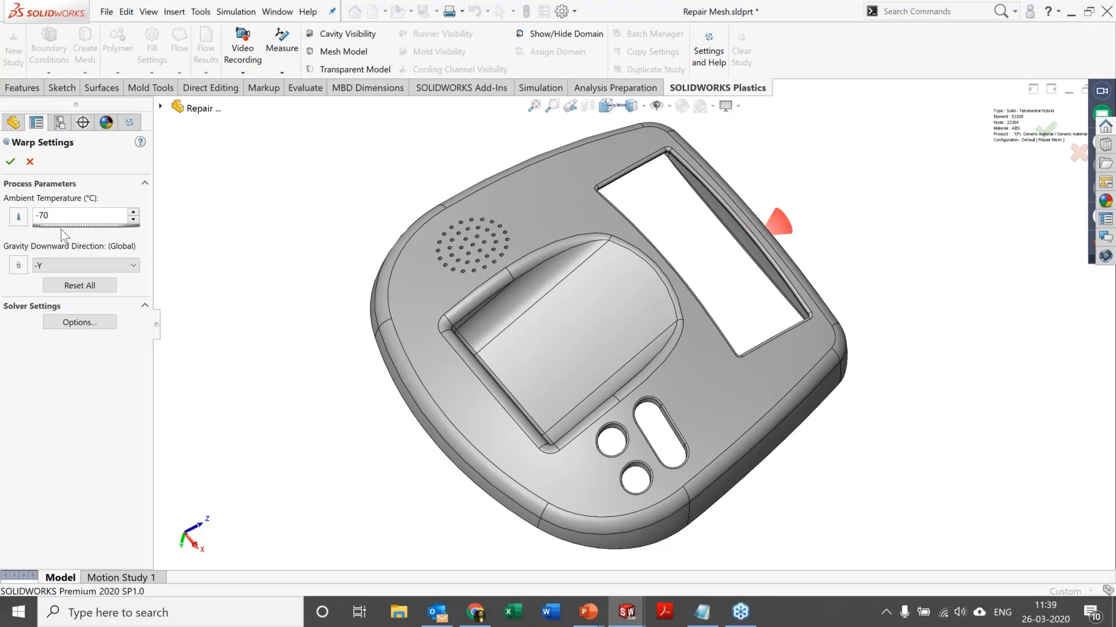
pyautogui.write('30')
pyautogui.click(31, 163)
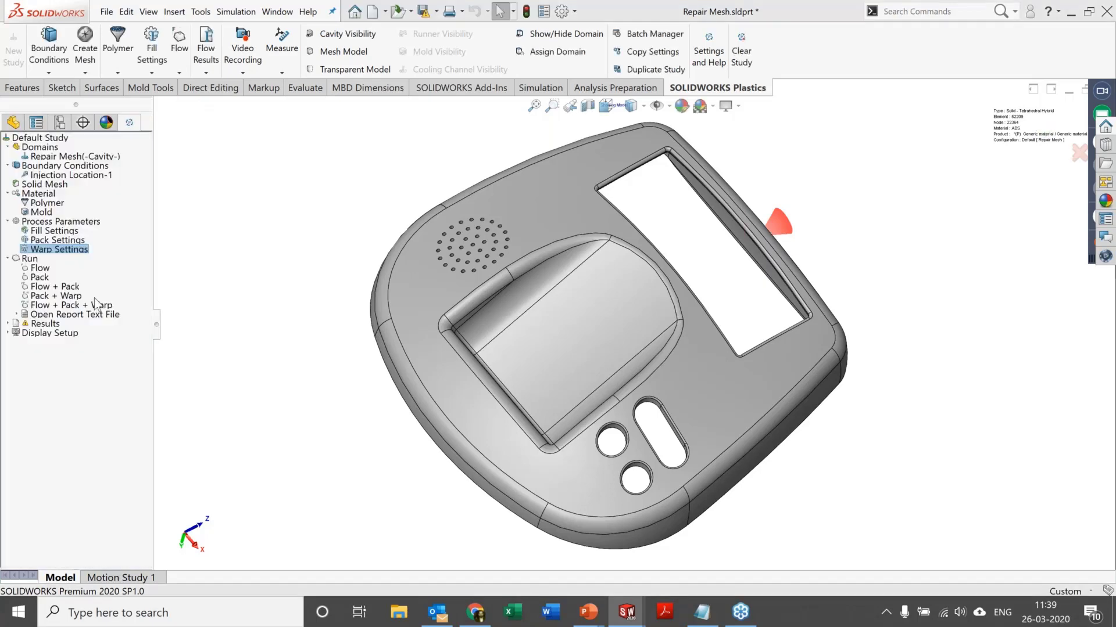
# Step: Open the study's flow results and examine the fill time plot on the rotated part
pyautogui.rightClick(40, 268)
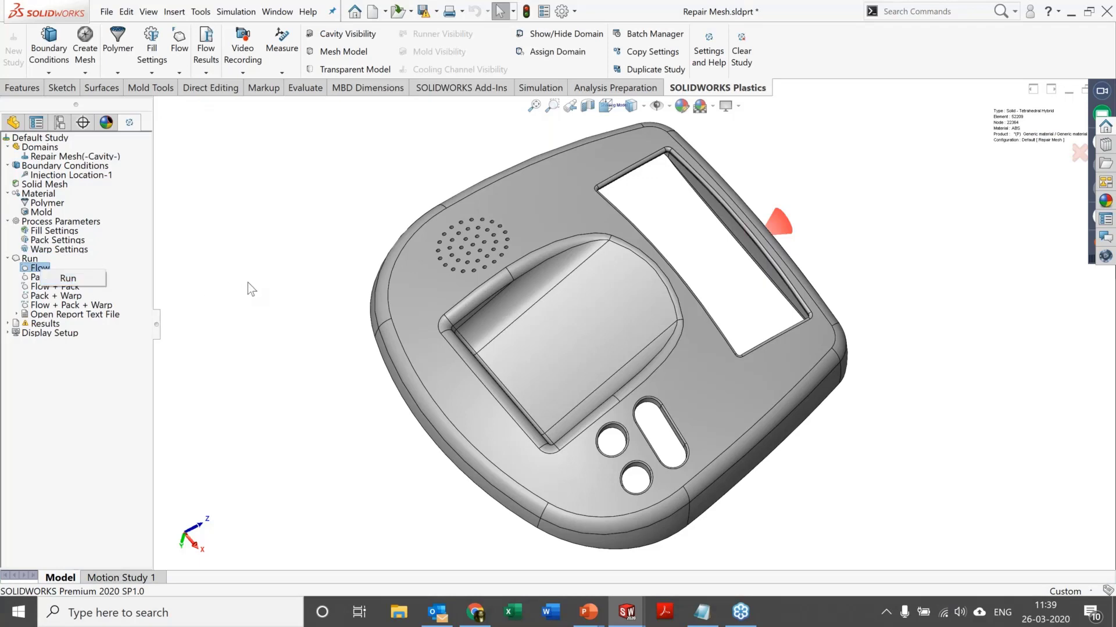
pyautogui.click(68, 278)
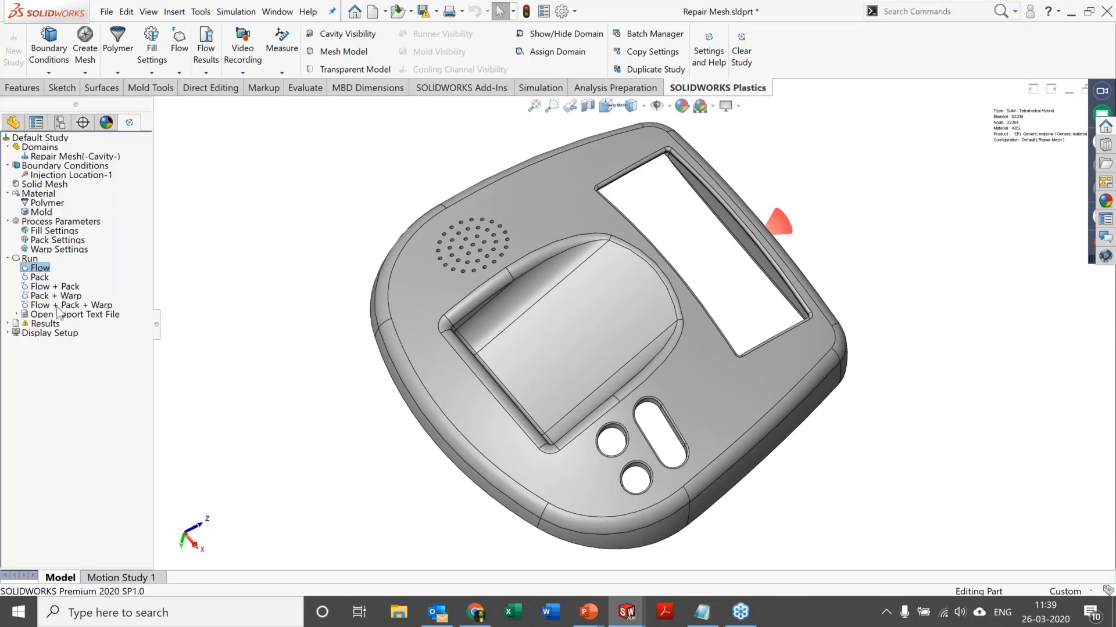
pyautogui.moveTo(42, 320)
pyautogui.click(8, 324)
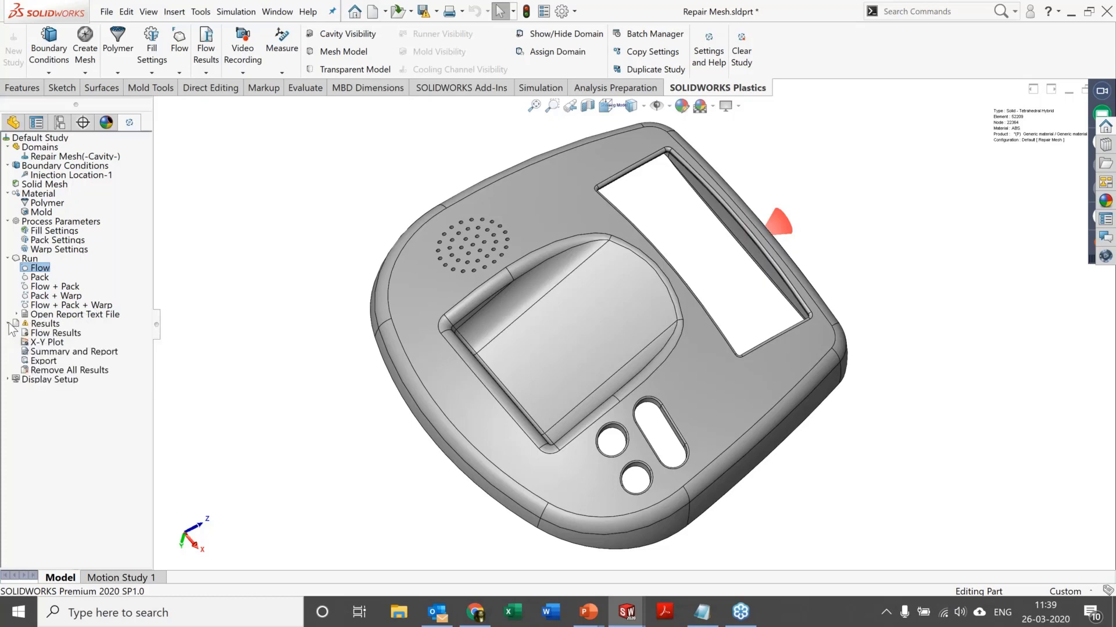
pyautogui.click(58, 332)
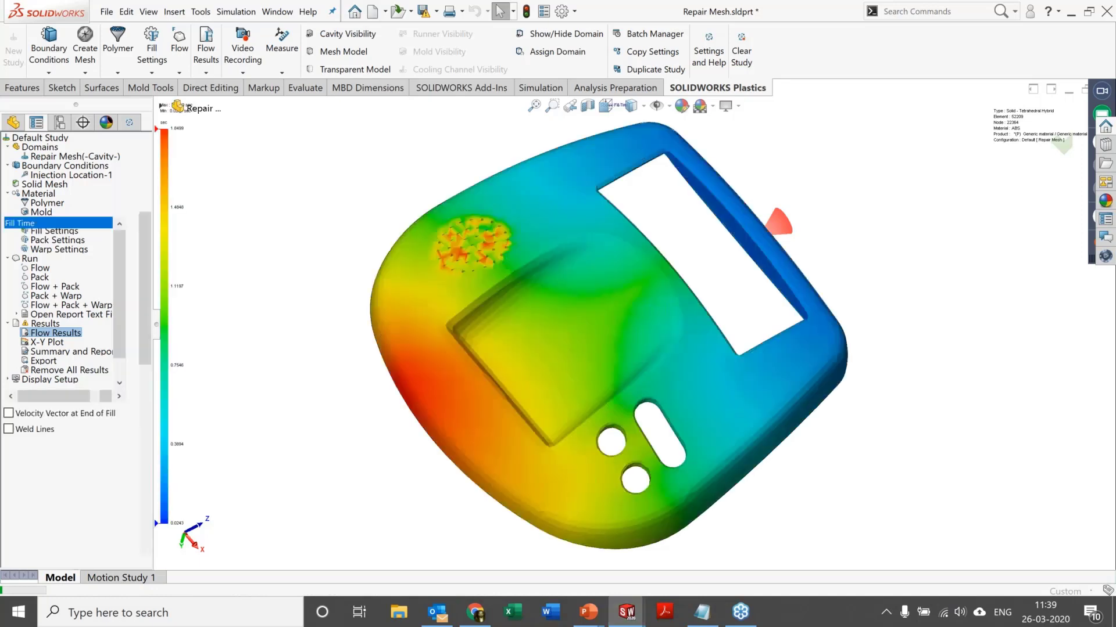
pyautogui.moveTo(380, 453); pyautogui.dragTo(358, 399, button='middle')
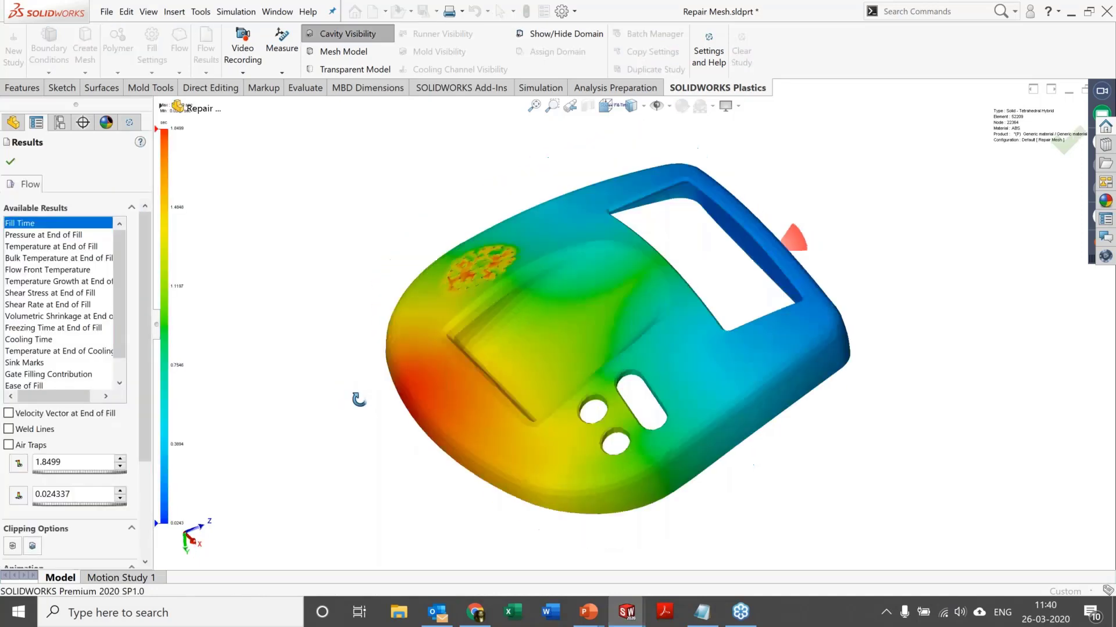
# Step: Examine the pressure and temperature at end of fill plots and display the weld lines on the part
pyautogui.click(71, 235)
pyautogui.click(65, 247)
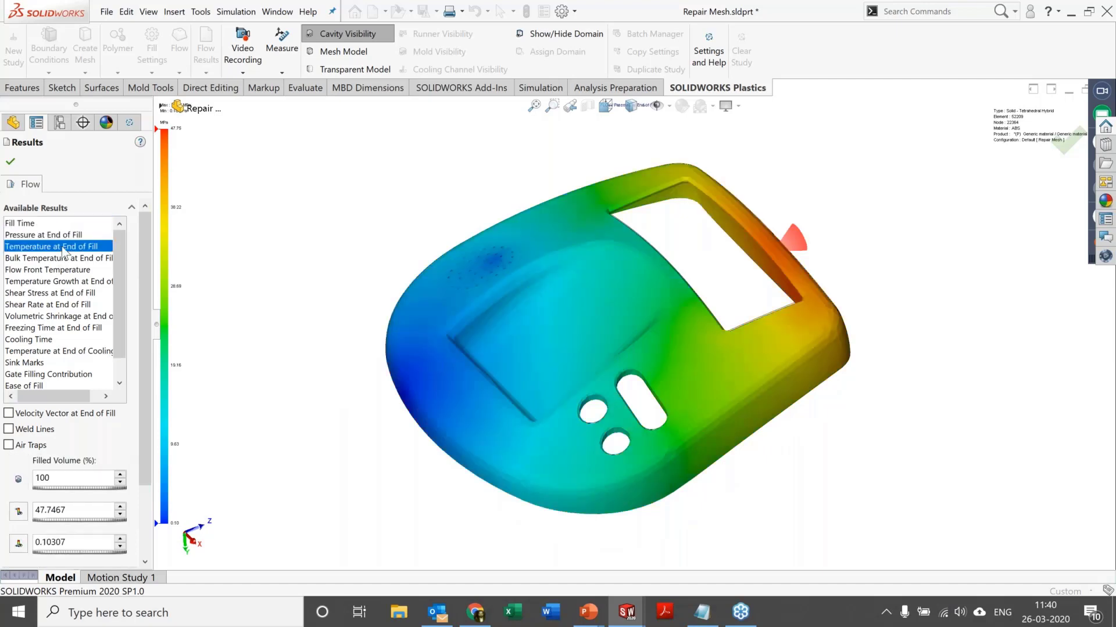
pyautogui.click(9, 429)
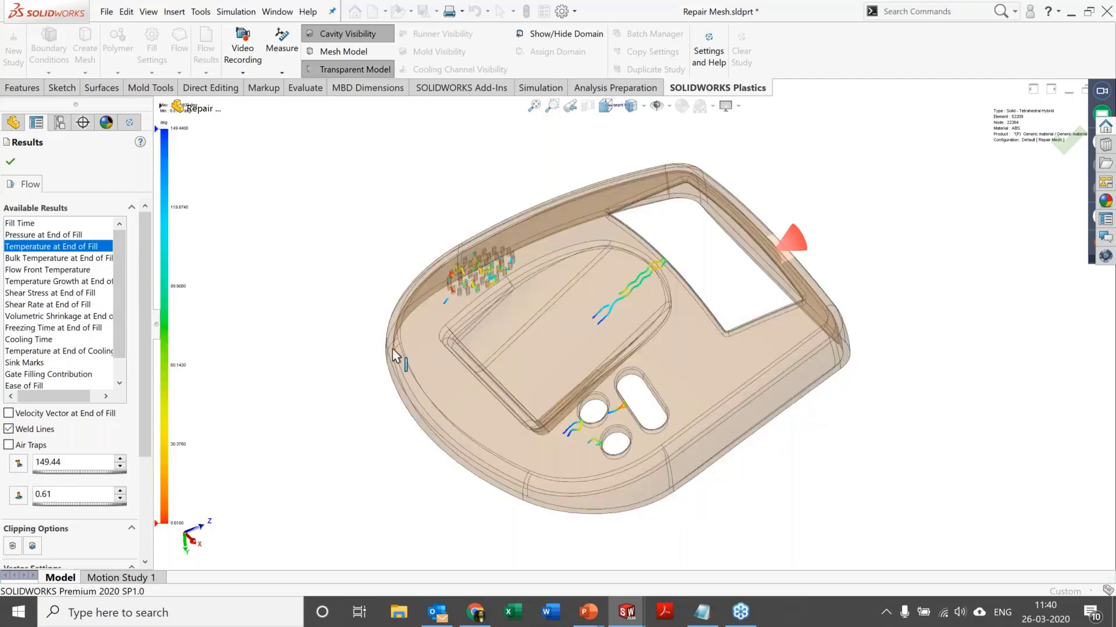
# Step: Examine the weld lines around the speaker holes, the raised pocket and the button openings of the part
pyautogui.moveTo(395, 355); pyautogui.dragTo(457, 292, button='middle')
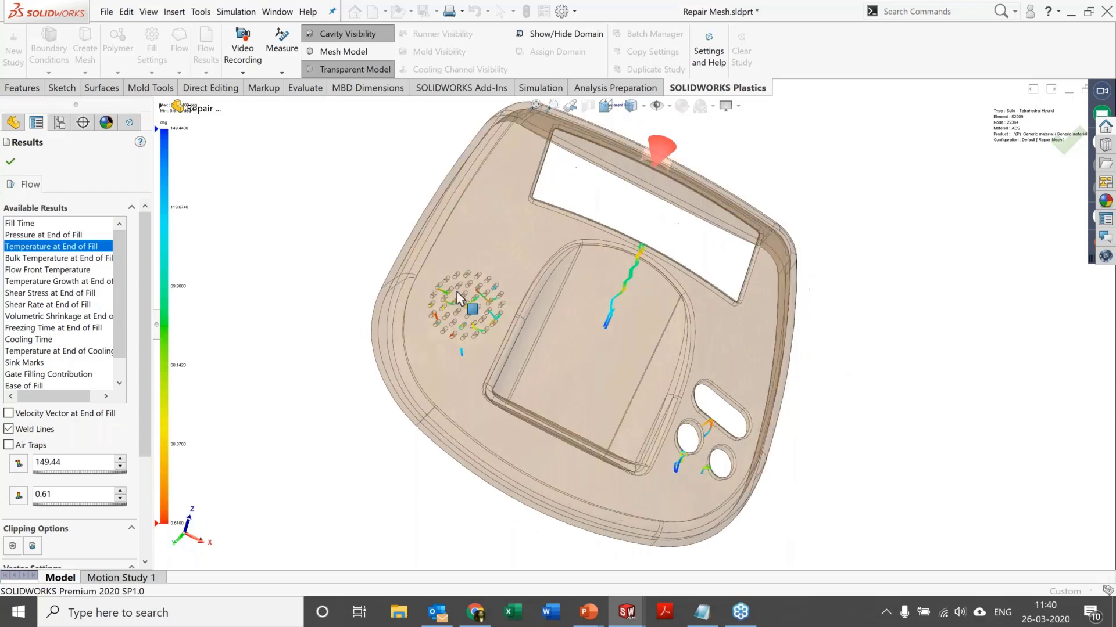
pyautogui.scroll(-5, 457, 292)
pyautogui.moveTo(495, 381); pyautogui.dragTo(468, 355, button='middle')
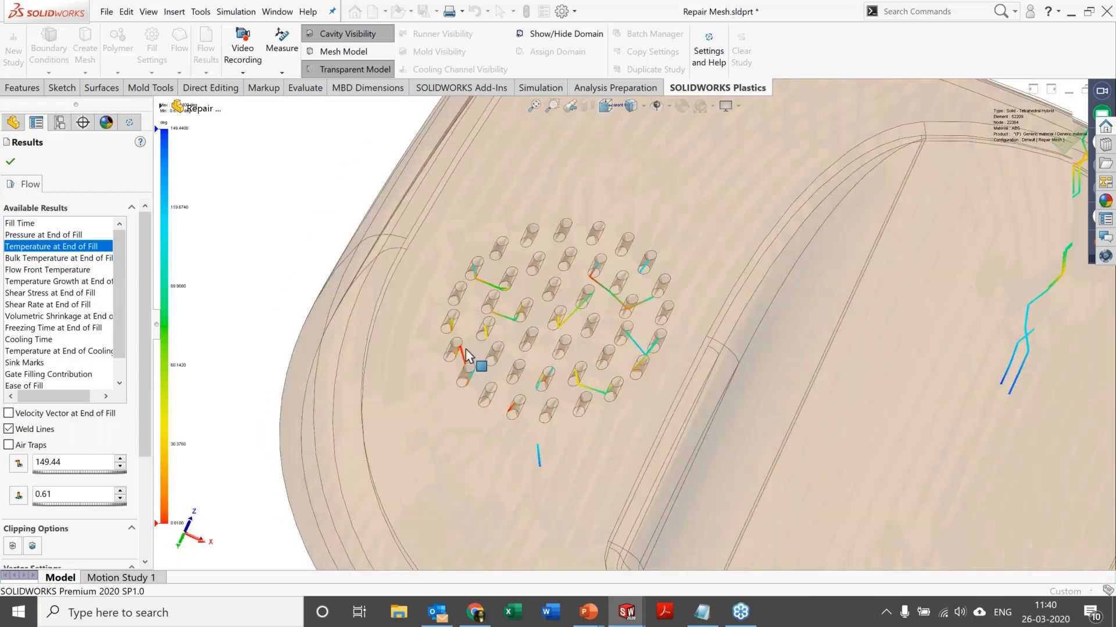
pyautogui.press('f')
pyautogui.scroll(-2, 773, 434)
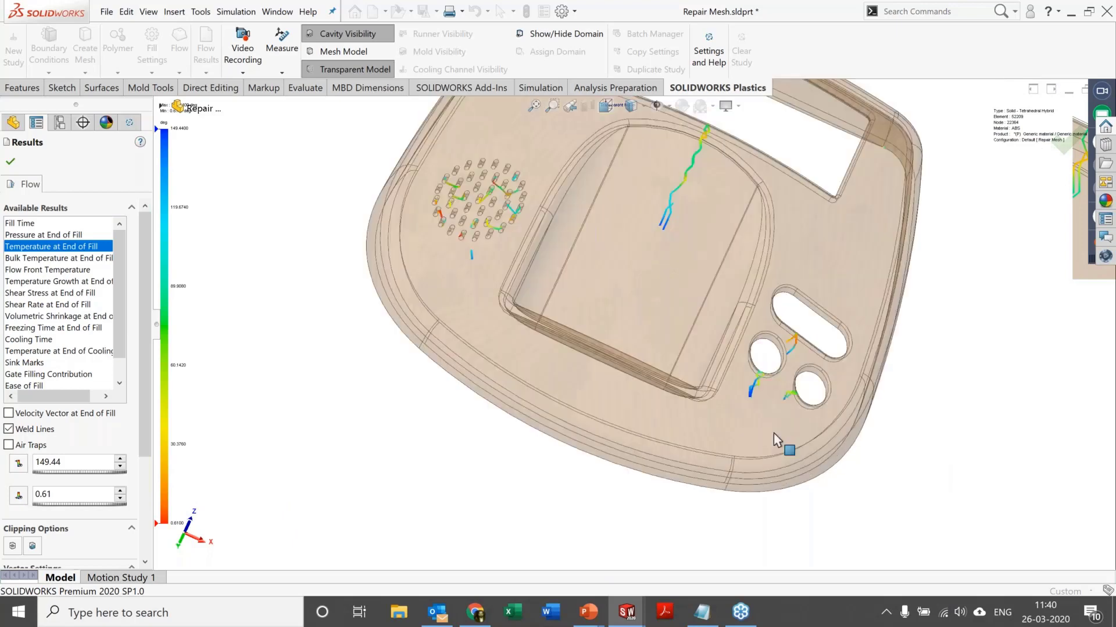
pyautogui.scroll(-3, 772, 434)
pyautogui.press('f')
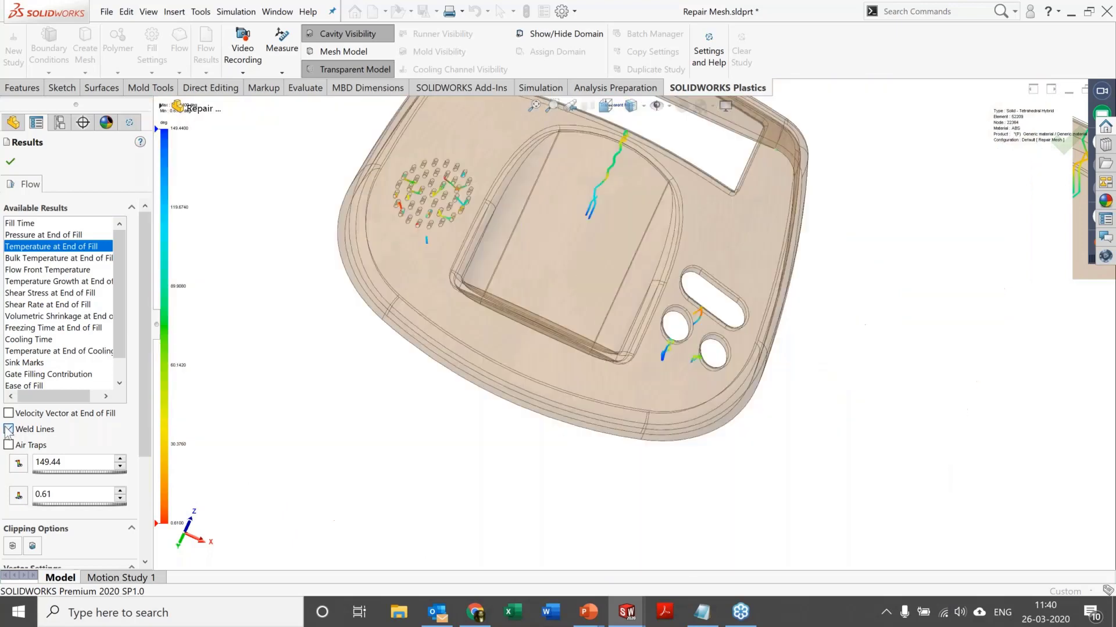
# Step: Replace the weld lines with the air traps, examine them on both sides of the part, and hide them again
pyautogui.click(7, 430)
pyautogui.click(8, 445)
pyautogui.scroll(3, 365, 453)
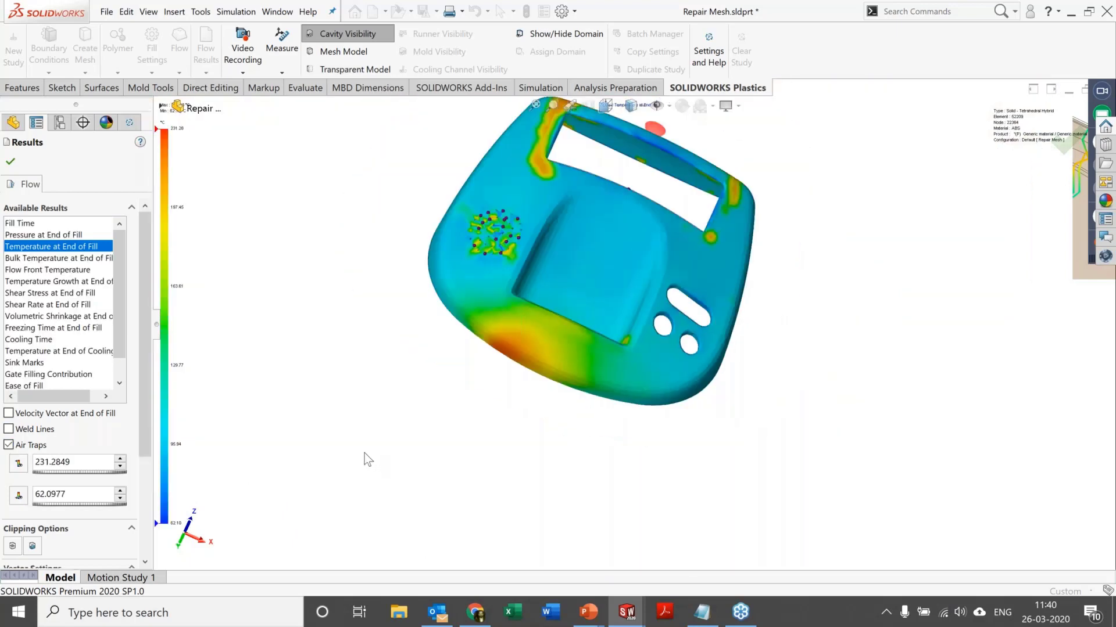
pyautogui.scroll(-1, 597, 236)
pyautogui.moveTo(599, 241); pyautogui.dragTo(416, 249, button='middle')
pyautogui.scroll(-4, 729, 380)
pyautogui.moveTo(679, 408); pyautogui.dragTo(649, 385, button='middle')
pyautogui.scroll(4, 640, 319)
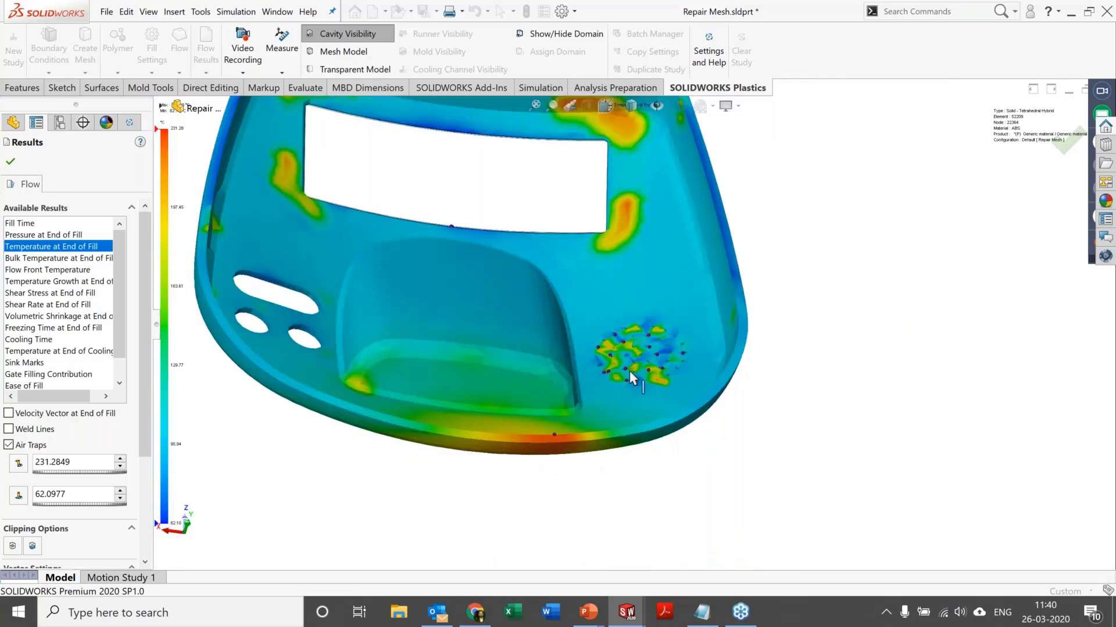
pyautogui.scroll(4, 646, 387)
pyautogui.moveTo(705, 251); pyautogui.dragTo(912, 227, button='middle')
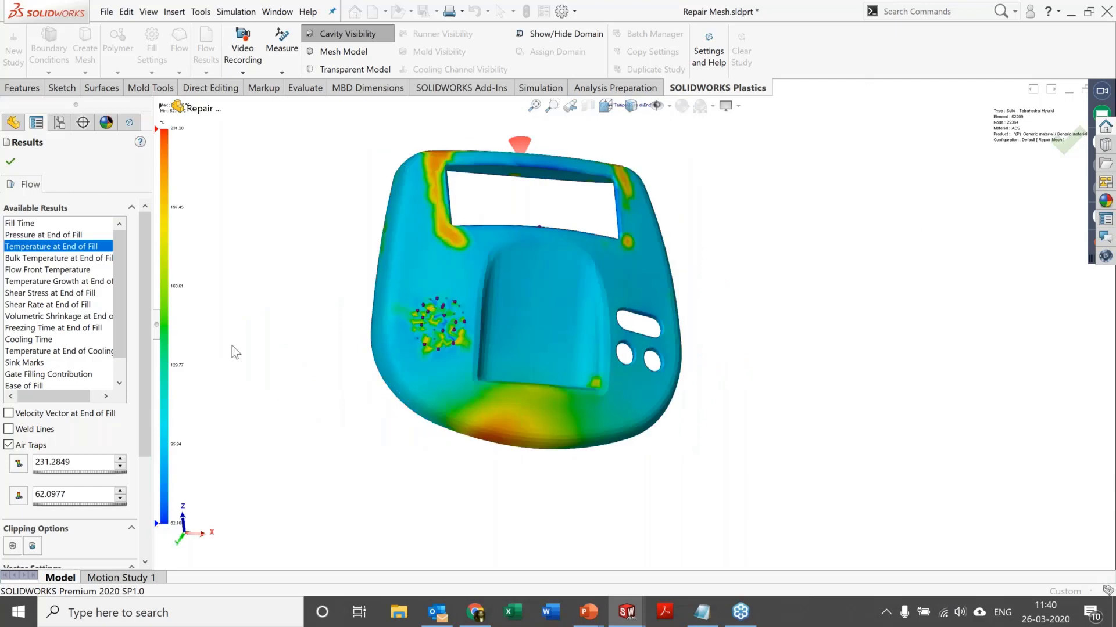
pyautogui.click(9, 445)
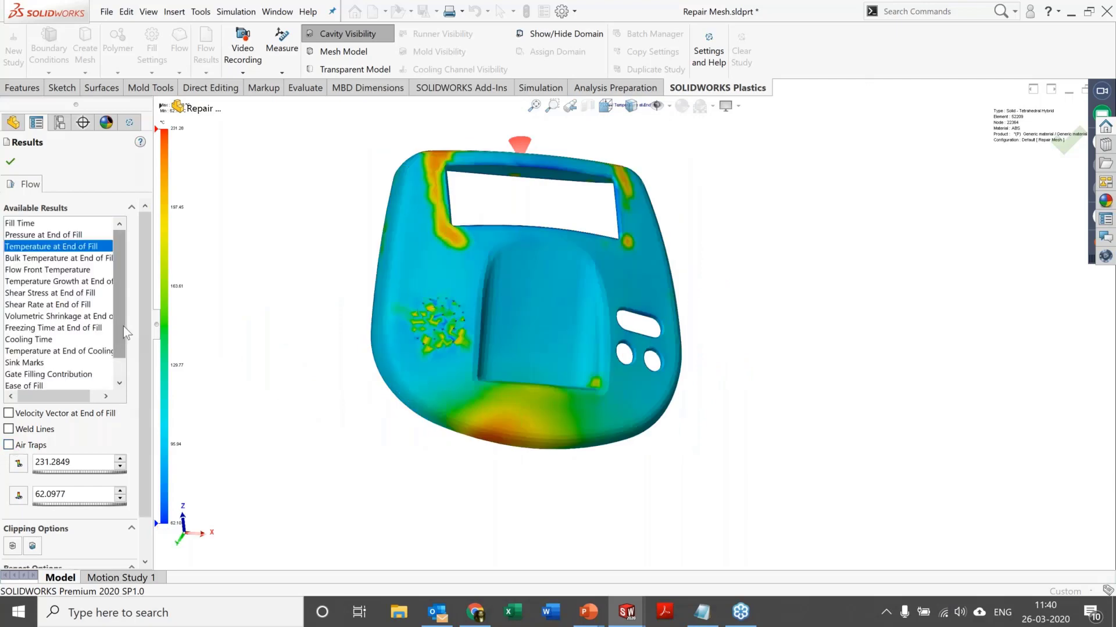
# Step: Display the gate filling contribution plot and examine the sink marks plot on both sides of the part
pyautogui.scroll(-1, 125, 365)
pyautogui.click(40, 351)
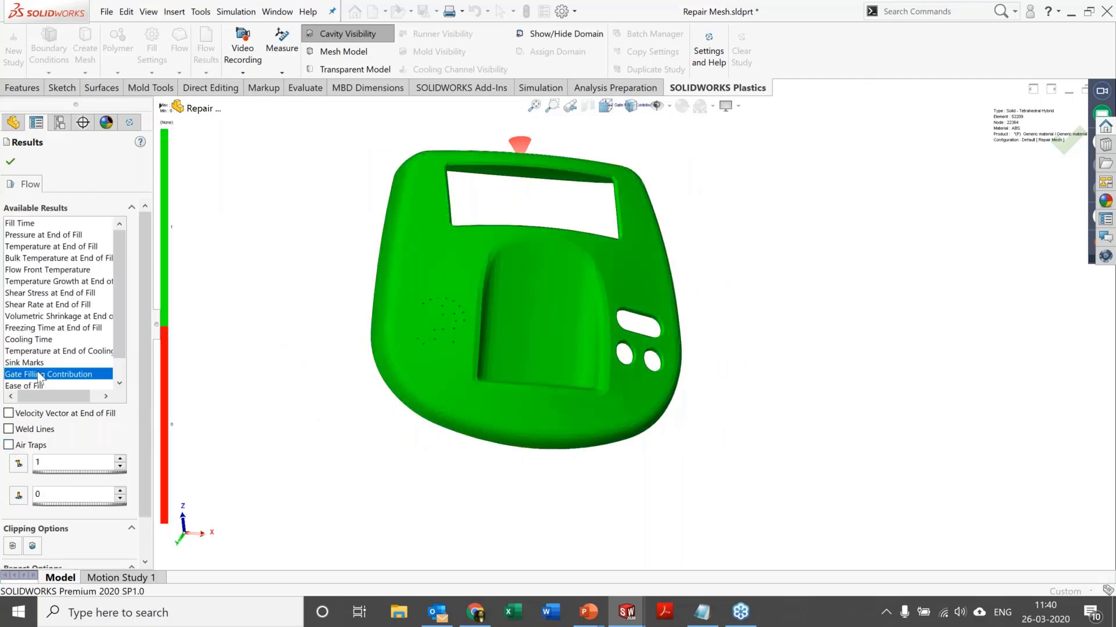
pyautogui.click(41, 361)
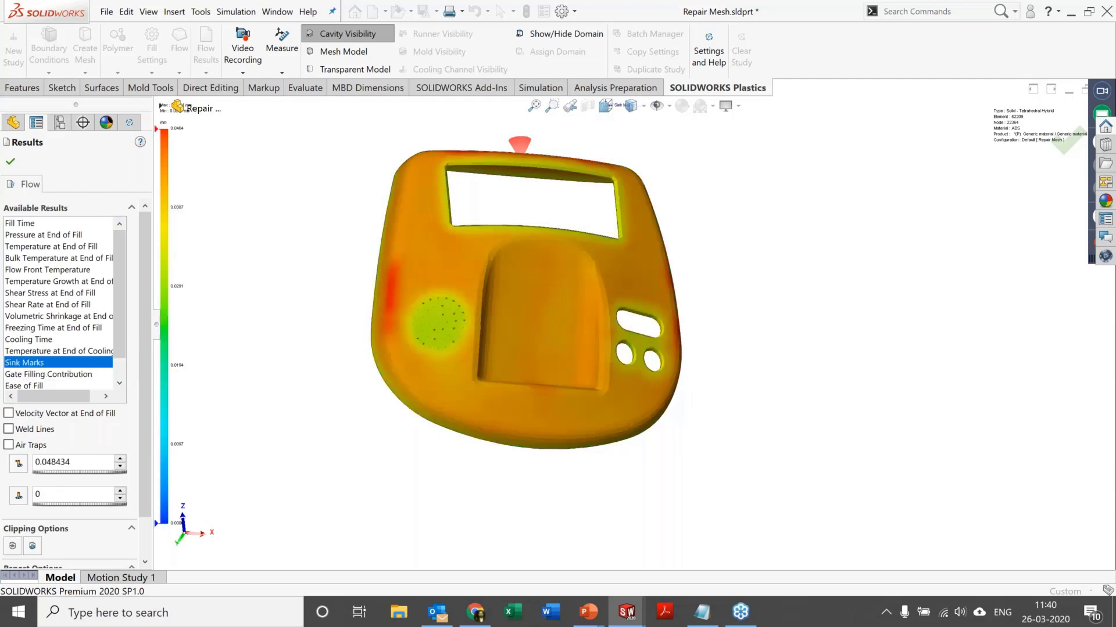
pyautogui.moveTo(434, 314); pyautogui.dragTo(401, 322, button='middle')
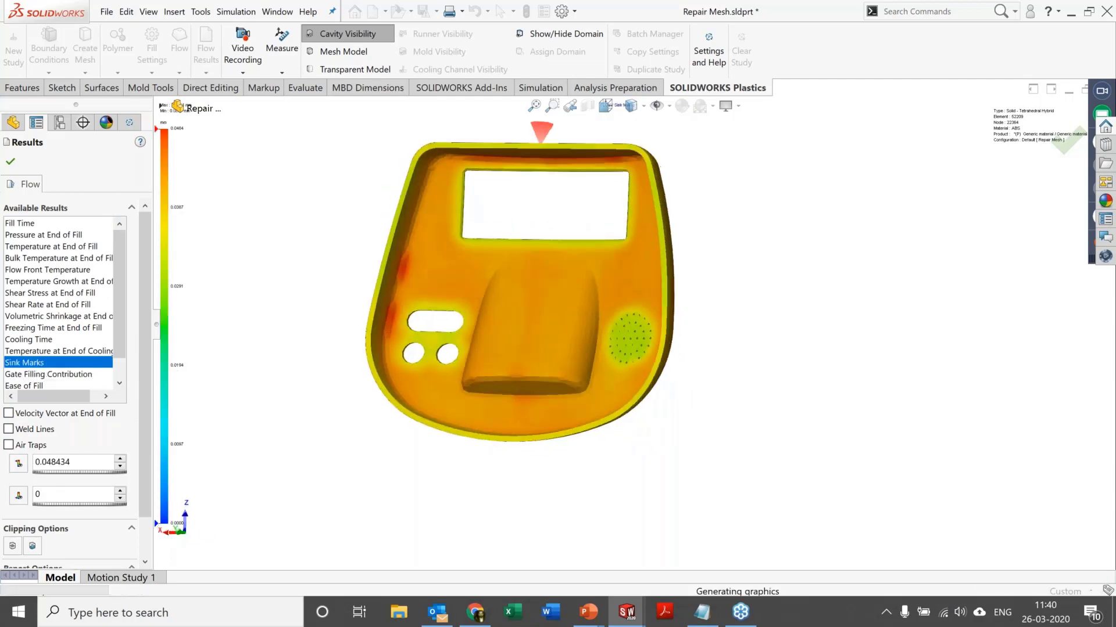
pyautogui.moveTo(380, 322); pyautogui.dragTo(538, 344, button='middle')
pyautogui.scroll(-3, 439, 273)
pyautogui.scroll(4, 440, 350)
# Step: Display the Ease of Fill plot on the part
pyautogui.moveTo(142, 338); pyautogui.dragTo(139, 396)
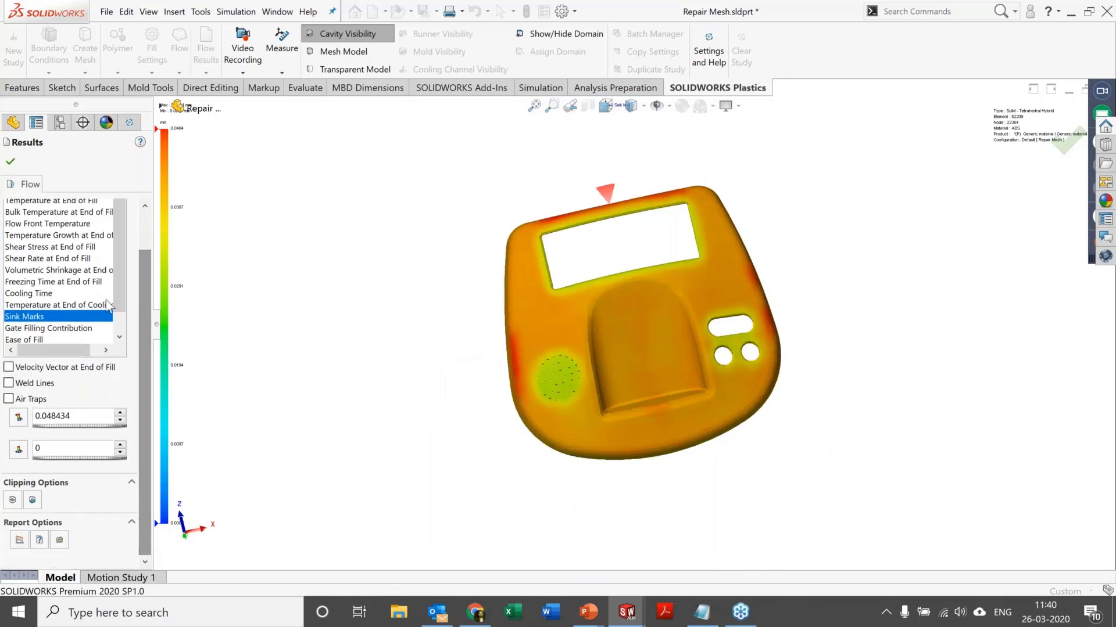
pyautogui.moveTo(118, 306); pyautogui.dragTo(122, 336)
pyautogui.click(46, 317)
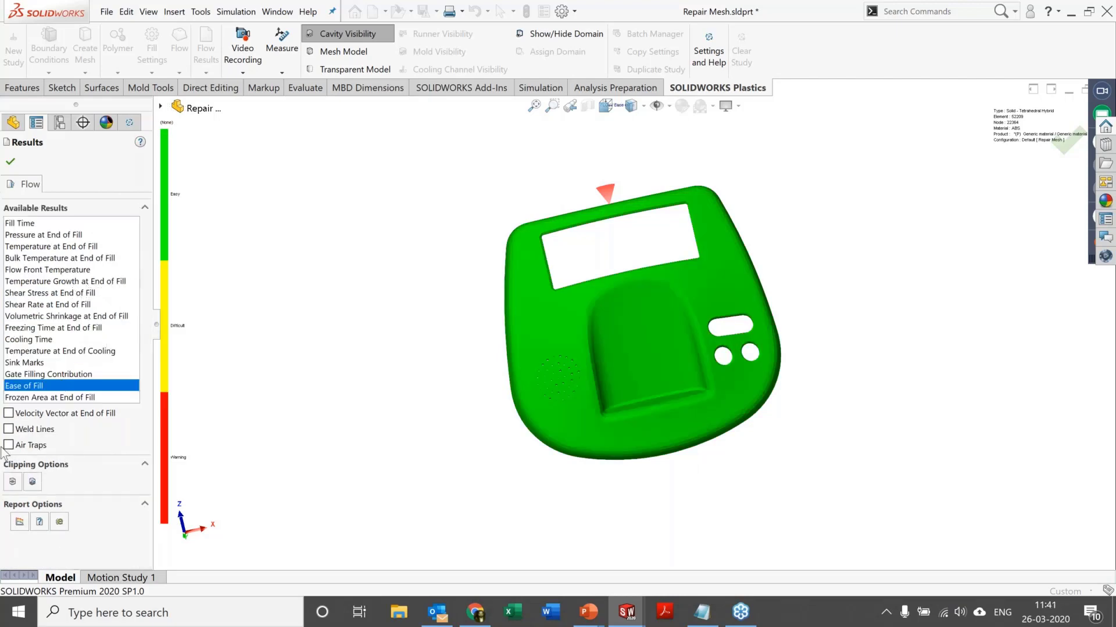
# Step: Display the Fill Time plot and play its filling animation
pyautogui.click(55, 223)
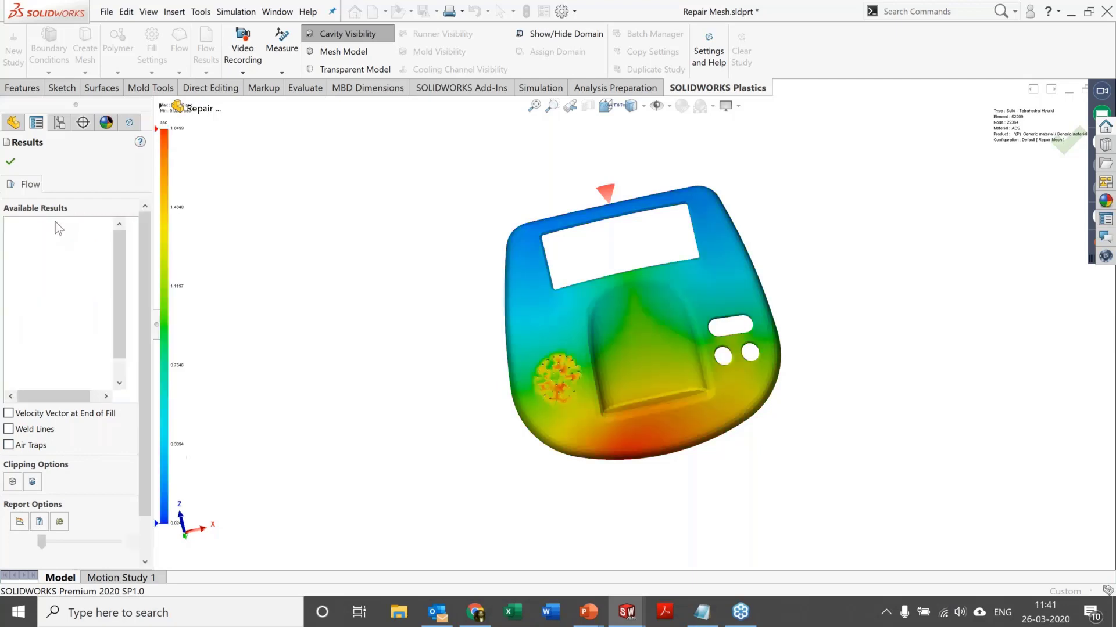
pyautogui.scroll(-3, 156, 407)
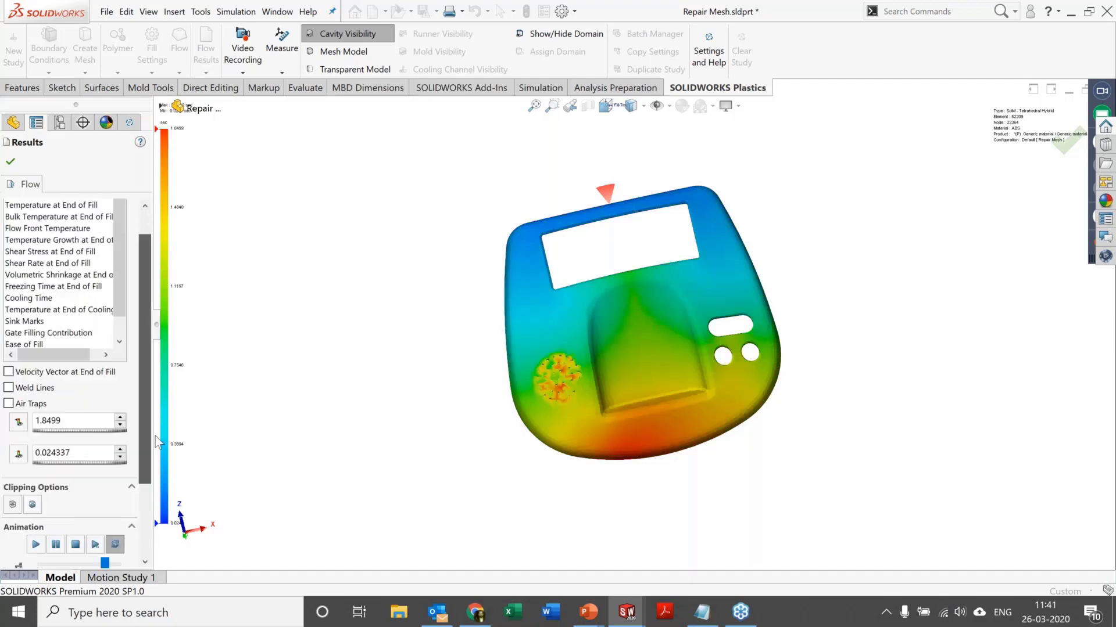
pyautogui.scroll(-1, 158, 458)
pyautogui.click(36, 466)
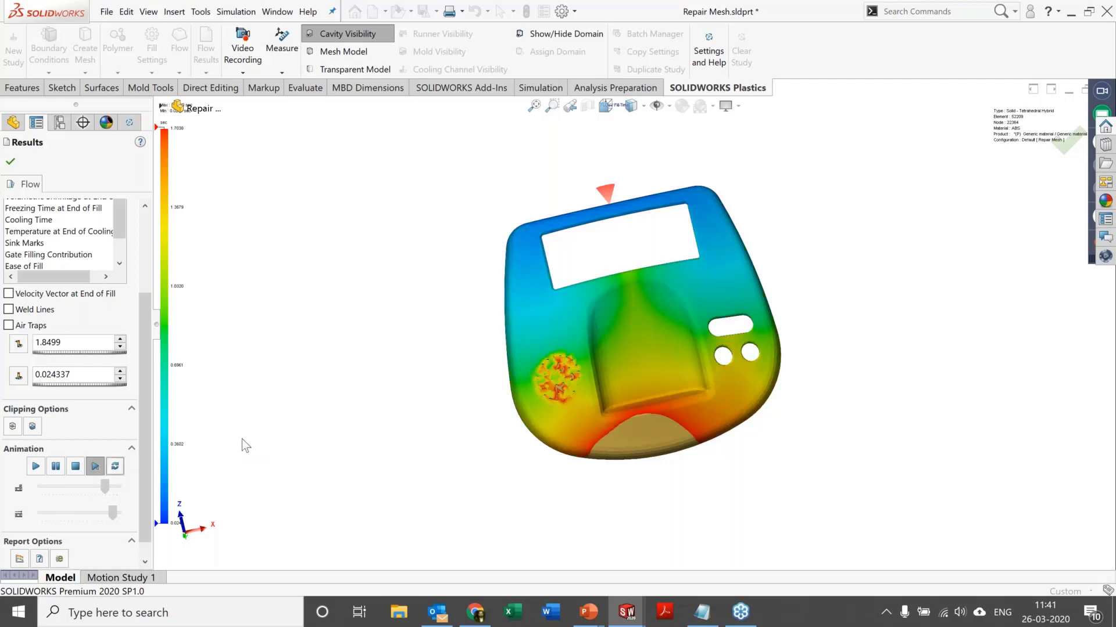
# Step: Open the node graph pane and the Results Adviser for fill time, widen the adviser, and close the graph pane
pyautogui.scroll(-1, 145, 376)
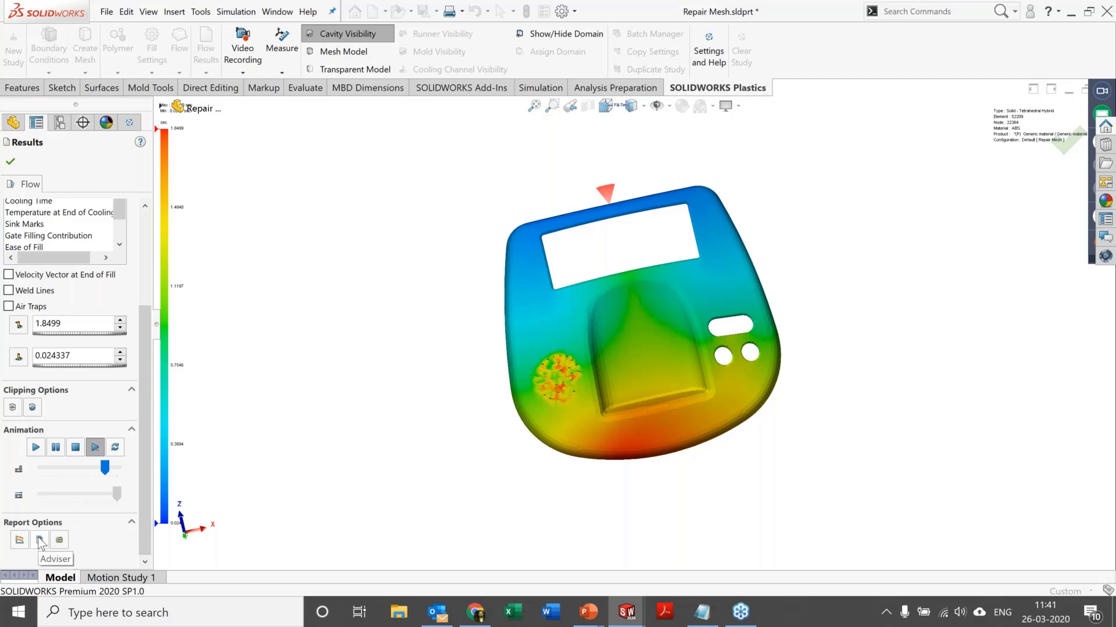
pyautogui.click(20, 546)
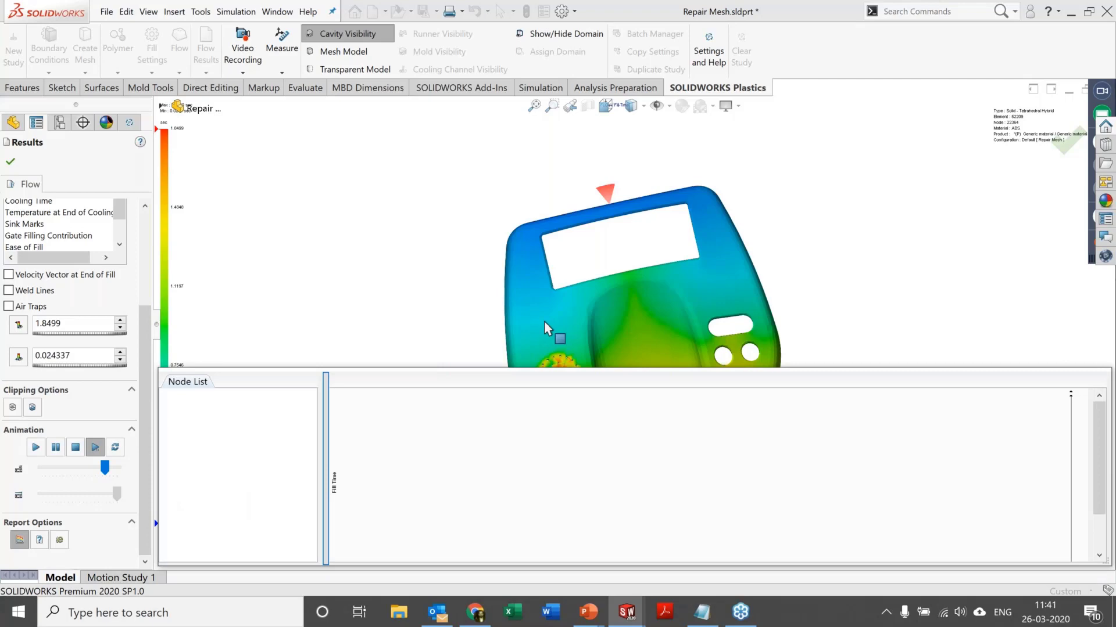
pyautogui.click(39, 540)
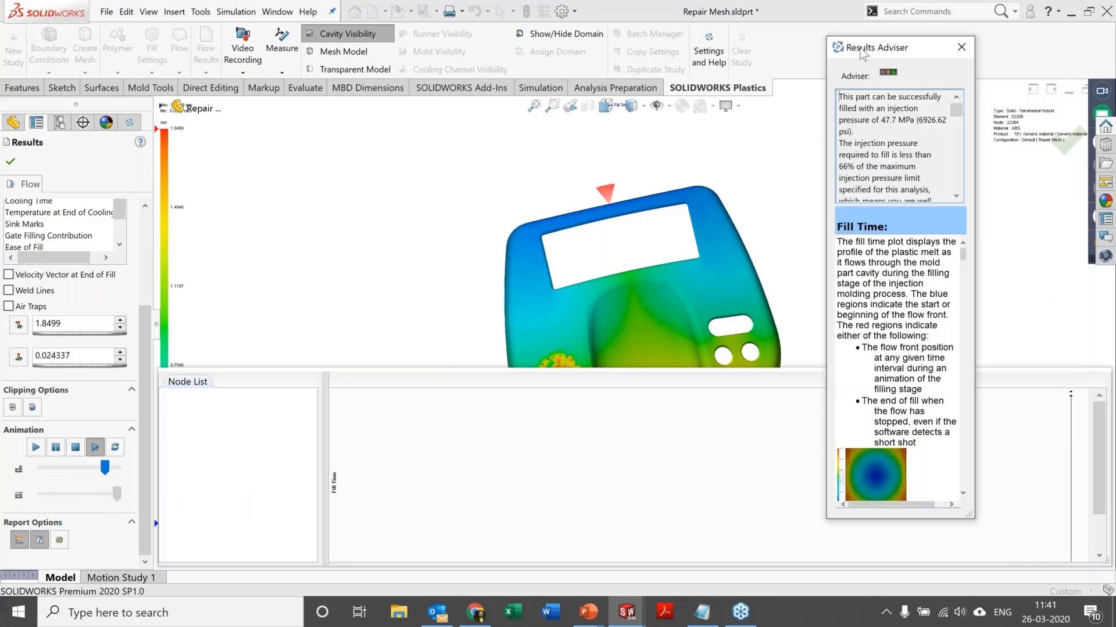
pyautogui.moveTo(972, 338); pyautogui.dragTo(1106, 338)
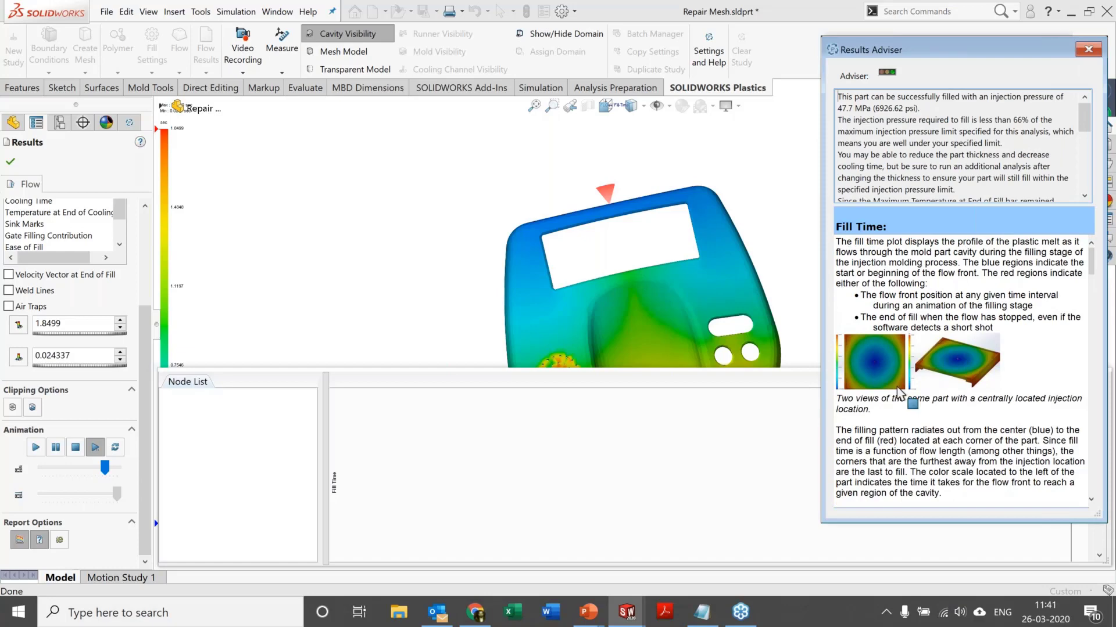
pyautogui.click(552, 381)
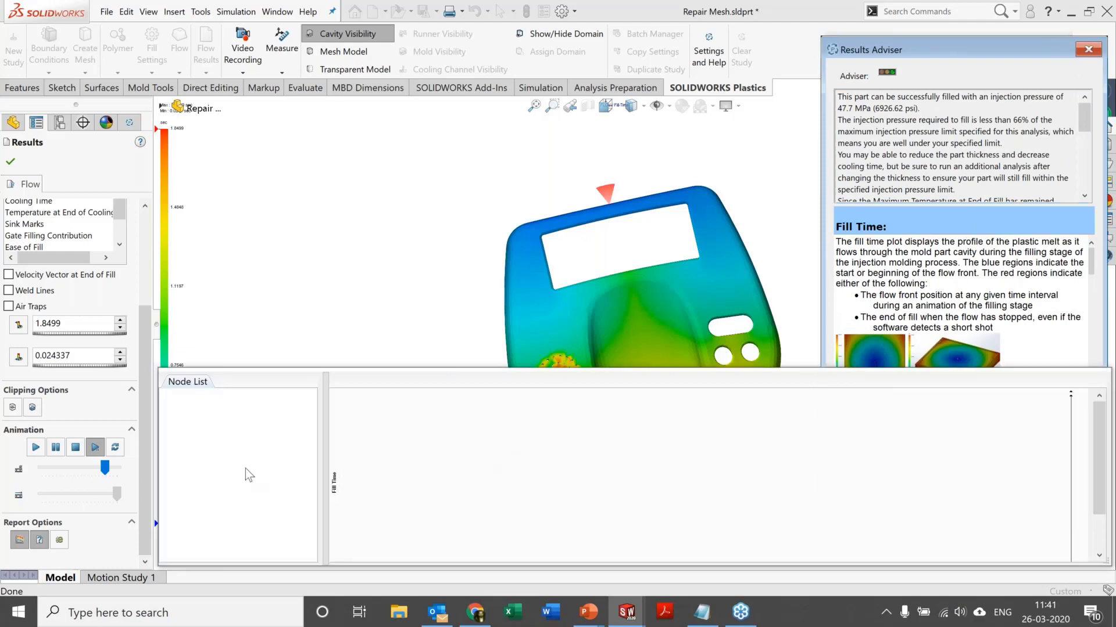
pyautogui.click(27, 543)
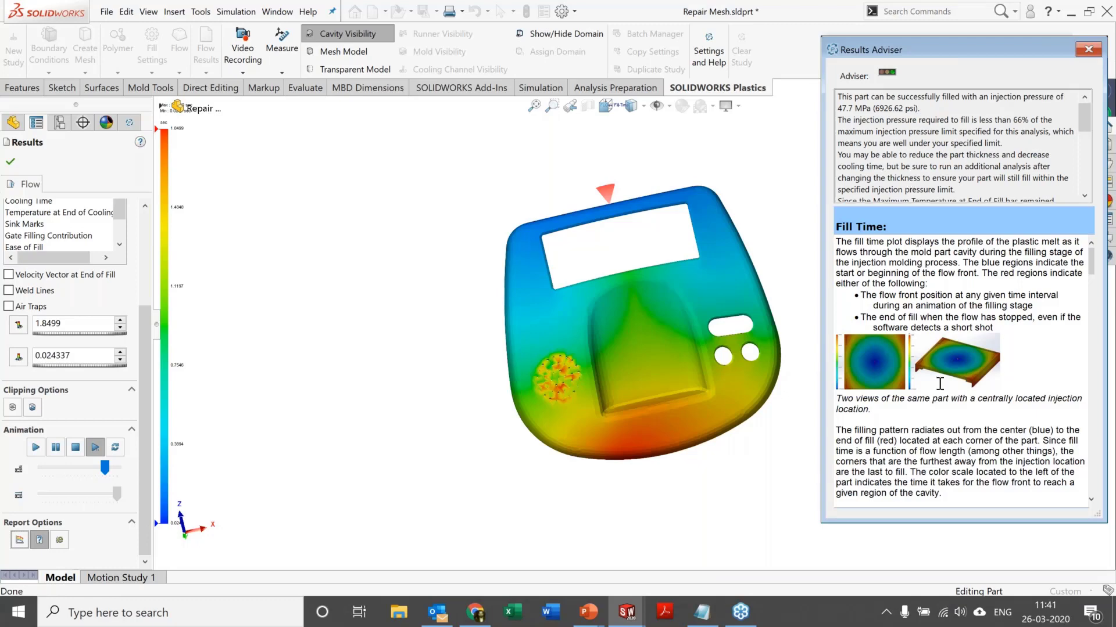
# Step: Read the Results Adviser's assessment of the filling, close it, and leave the flow results
pyautogui.moveTo(920, 202); pyautogui.dragTo(947, 169)
pyautogui.scroll(4, 953, 166)
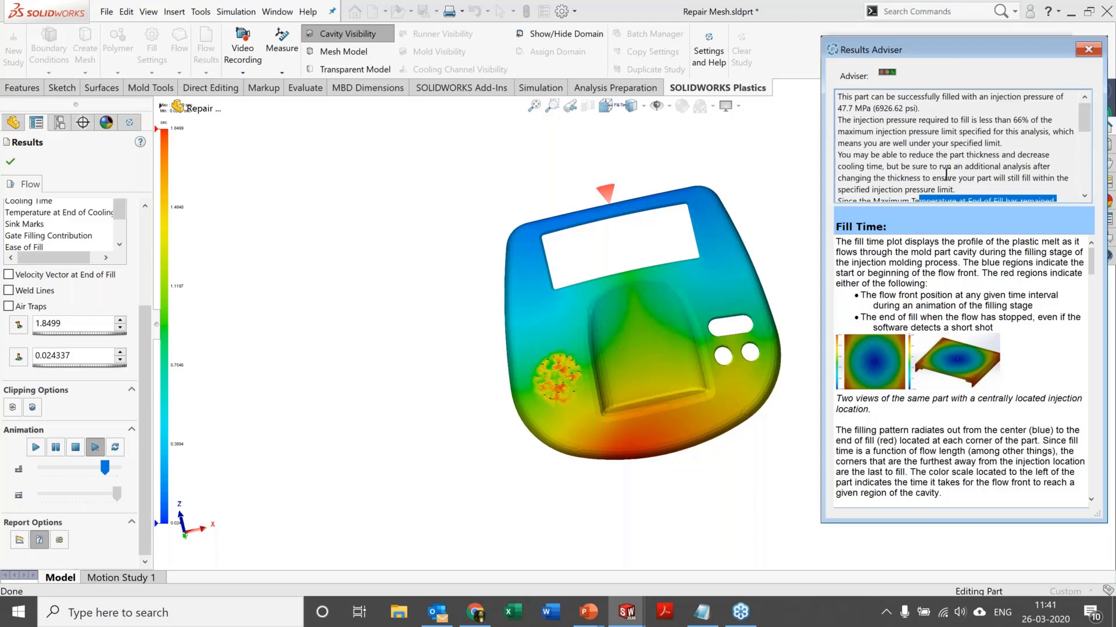
pyautogui.moveTo(982, 52); pyautogui.dragTo(928, 64)
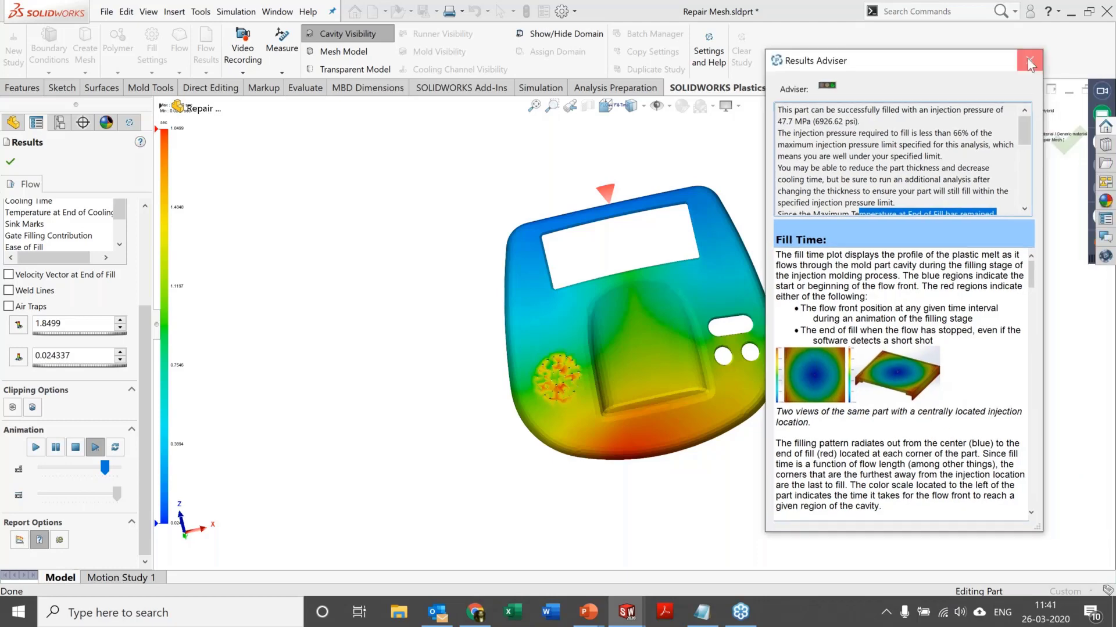
pyautogui.click(1030, 62)
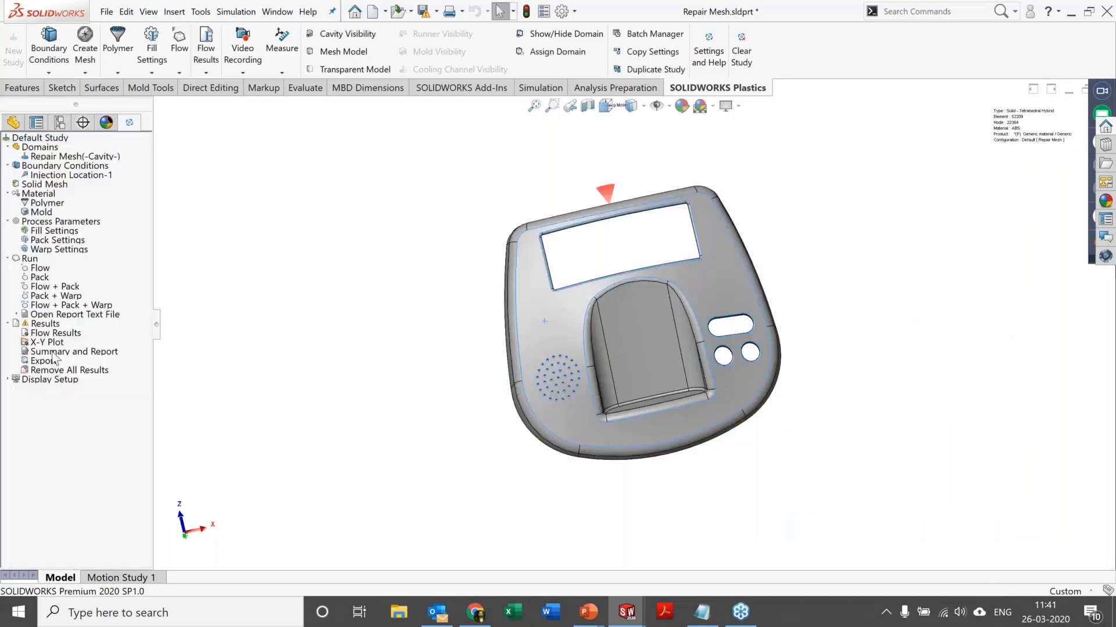
# Step: Open the study's summary and start generating a report from it
pyautogui.rightClick(54, 352)
pyautogui.click(87, 361)
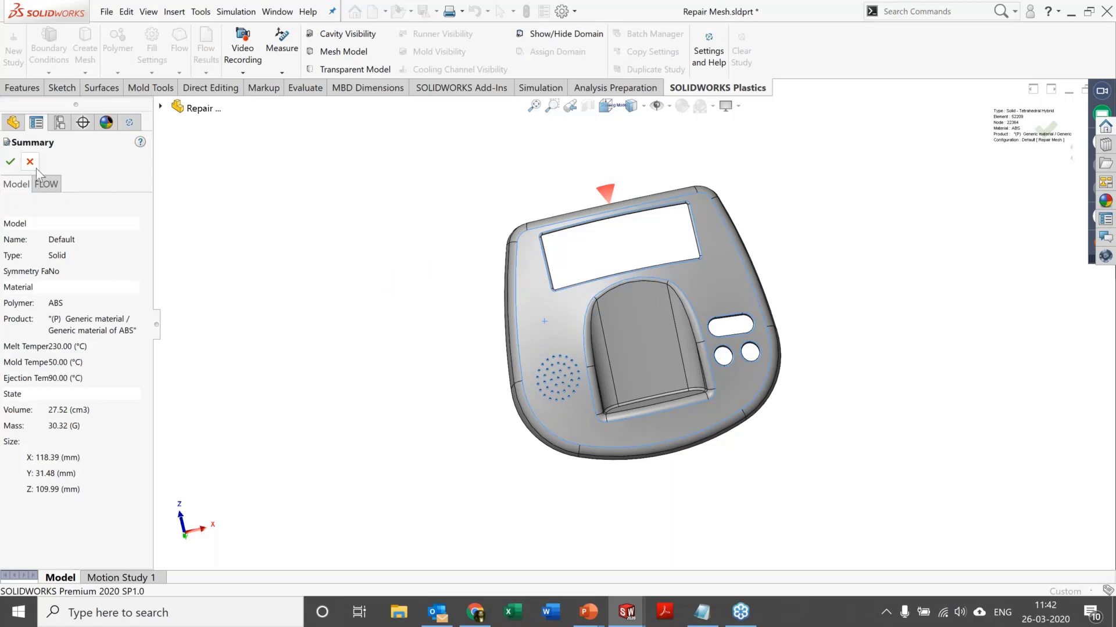
pyautogui.click(11, 161)
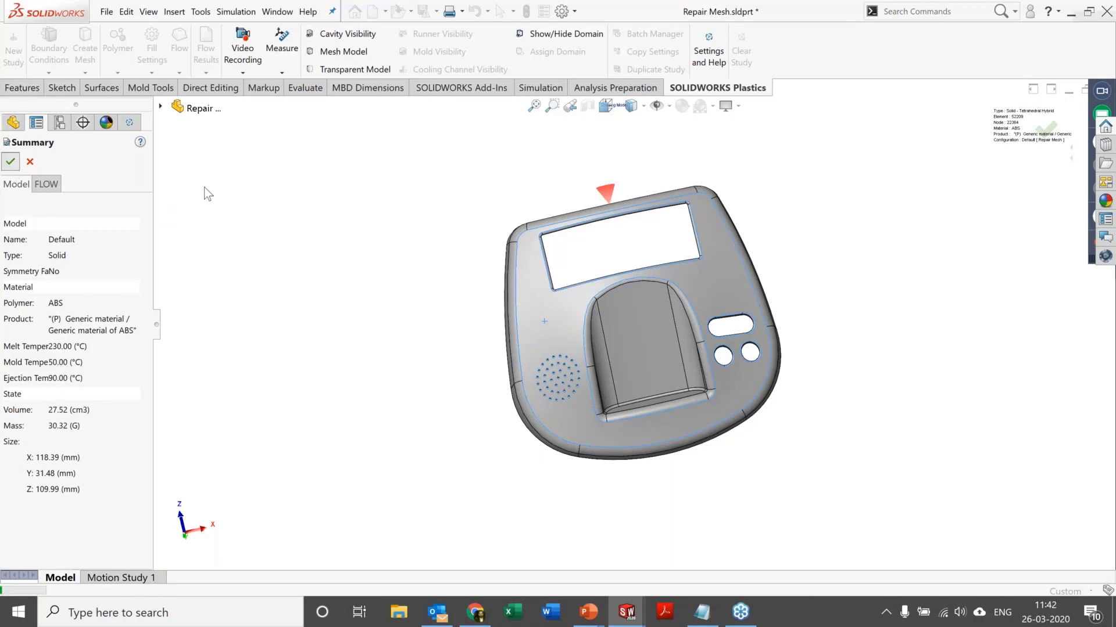
# Step: Title the report "Webinar" and check its introduction and special notes sections
pyautogui.write('Web')
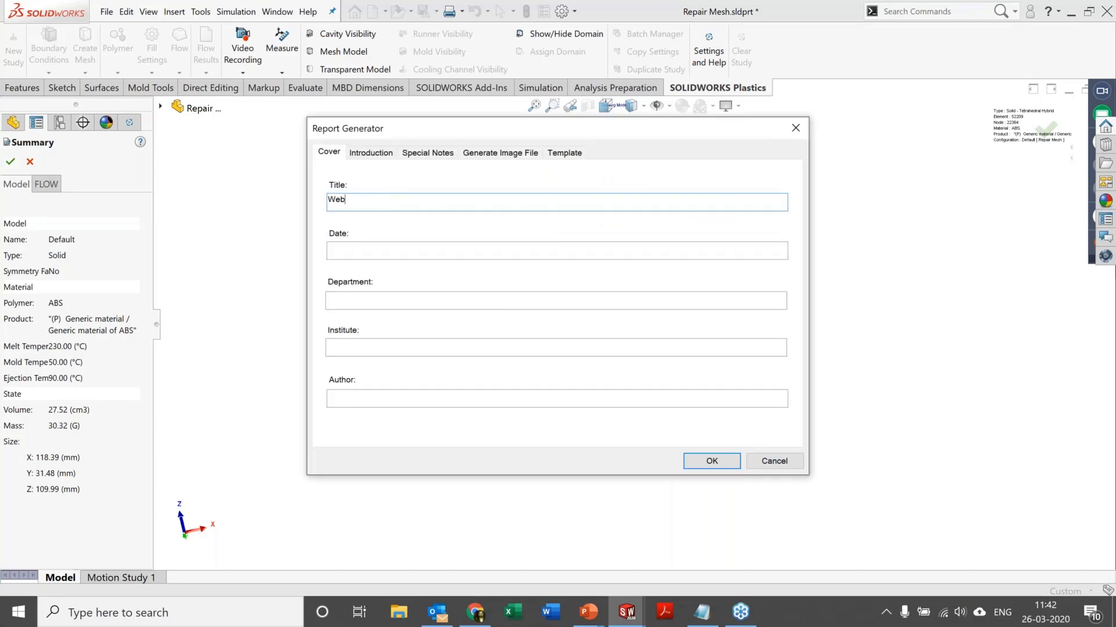
pyautogui.write('inar')
pyautogui.press('Tab')
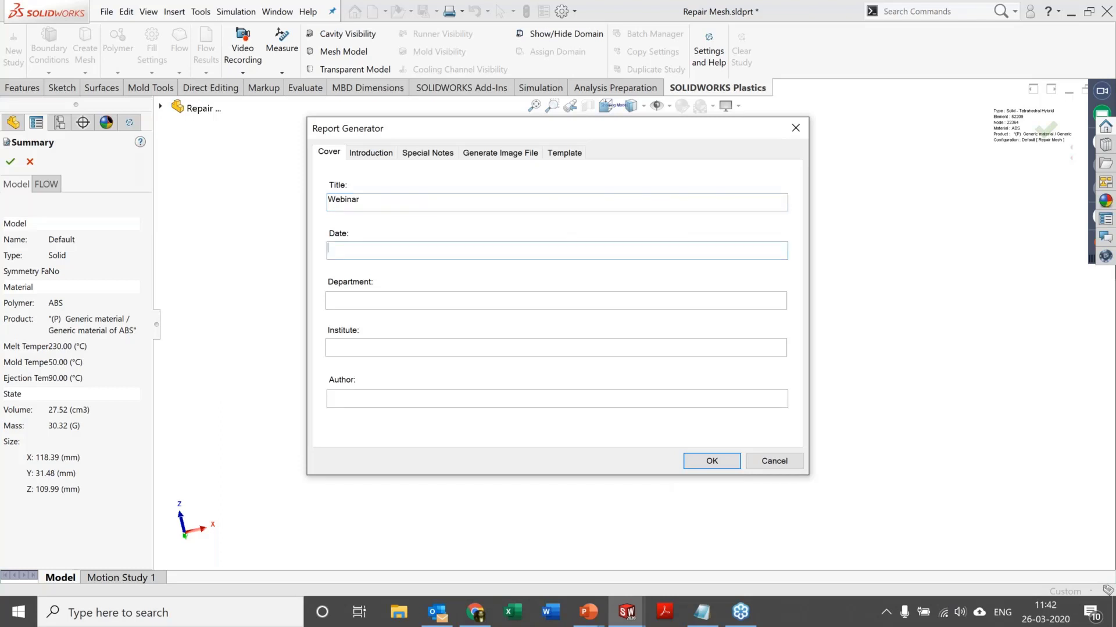
pyautogui.click(370, 154)
pyautogui.click(443, 157)
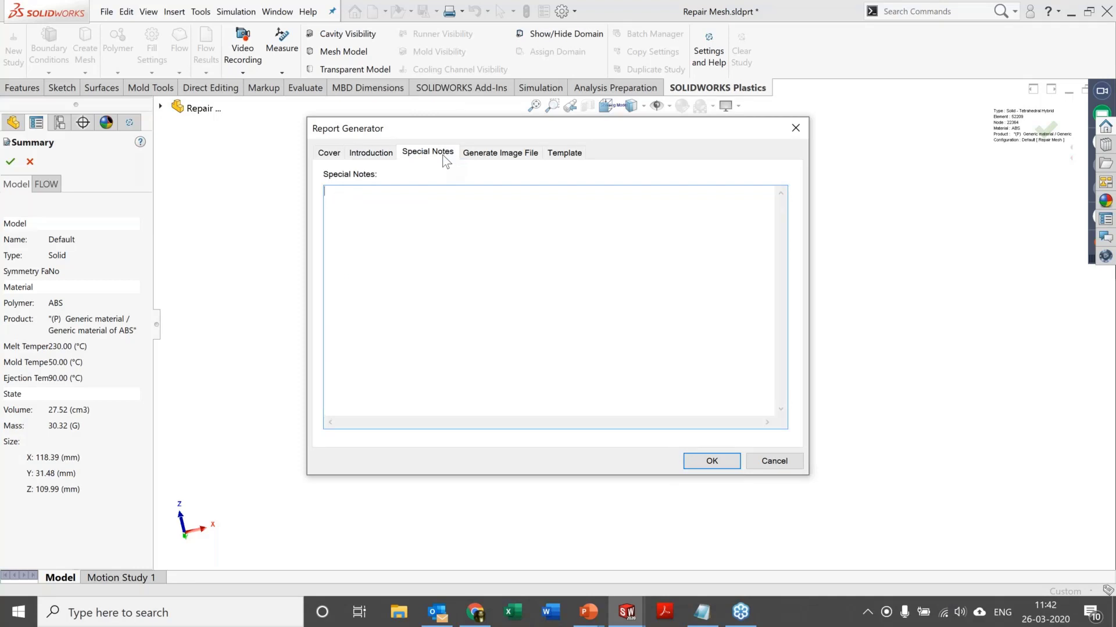
# Step: Include all output images in the report and set the animation format to AVI
pyautogui.click(501, 153)
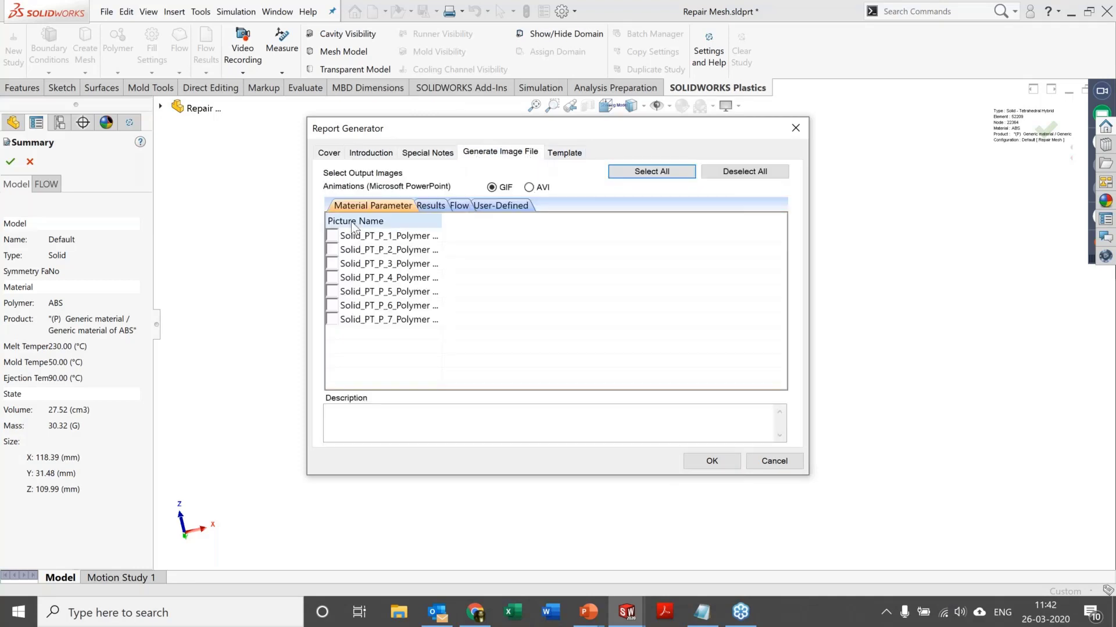
pyautogui.click(648, 174)
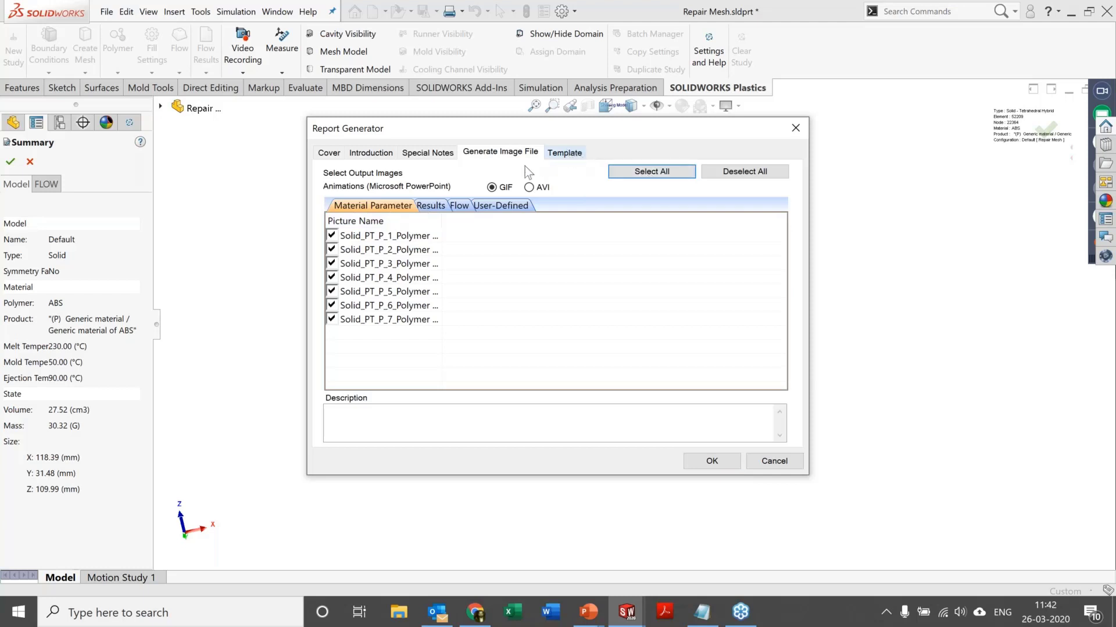
pyautogui.click(528, 188)
# Step: Check the results and flow image lists and enable the clipping option for the Fill Time image
pyautogui.click(437, 209)
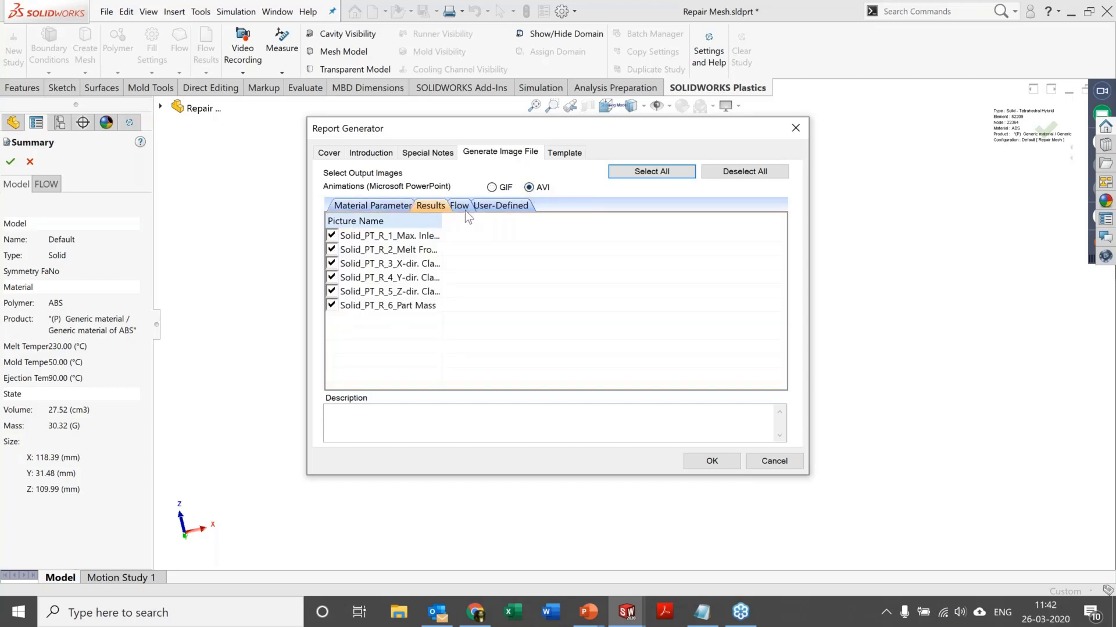
pyautogui.click(460, 210)
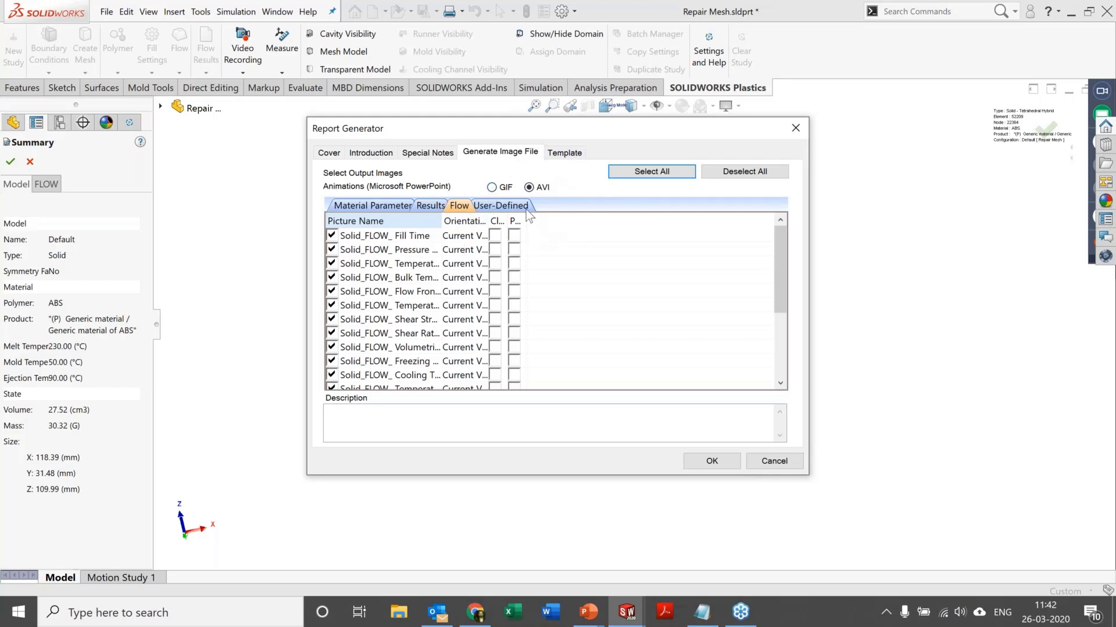
pyautogui.moveTo(527, 221)
pyautogui.mouseDown()
pyautogui.moveTo(570, 220)
pyautogui.moveTo(533, 219)
pyautogui.mouseUp()
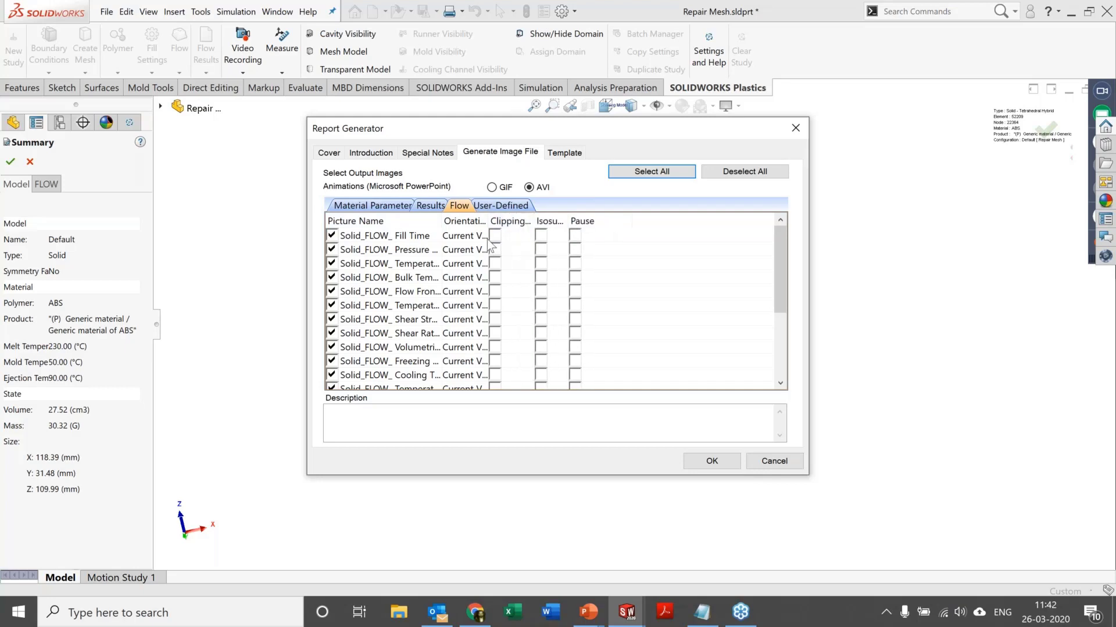
pyautogui.click(495, 236)
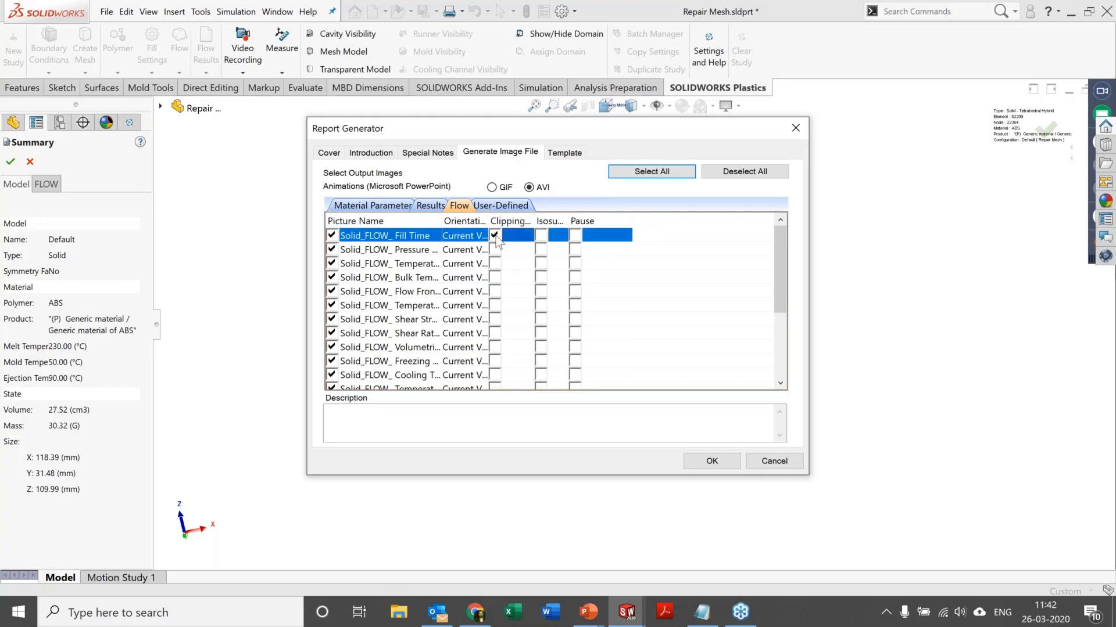
# Step: Keep the Classic template and generate the report
pyautogui.click(577, 152)
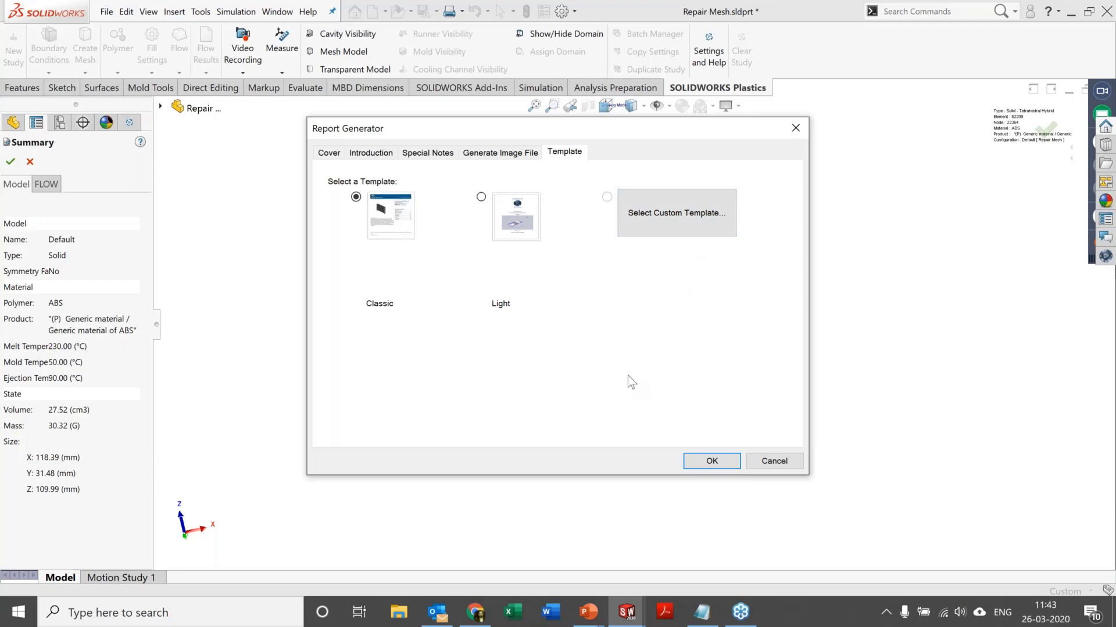
pyautogui.click(707, 461)
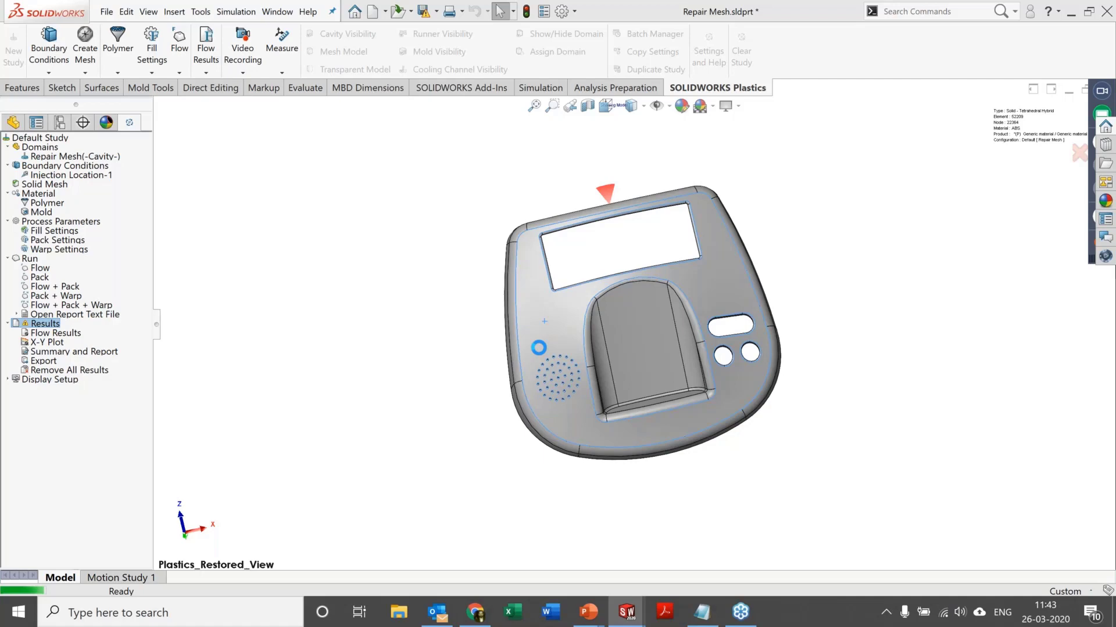
pyautogui.click(703, 614)
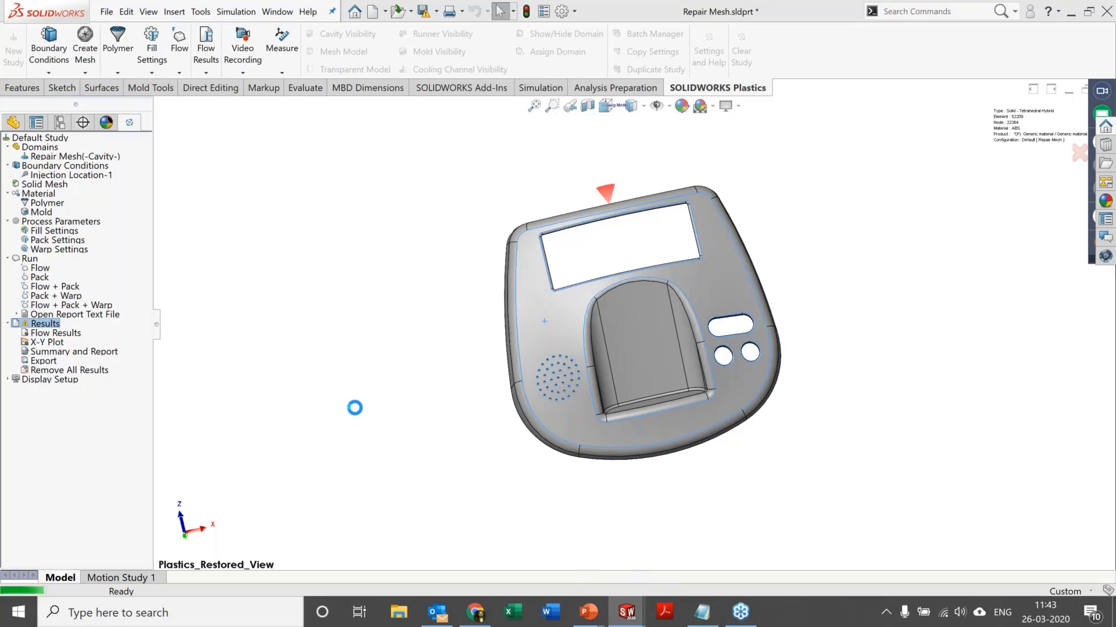